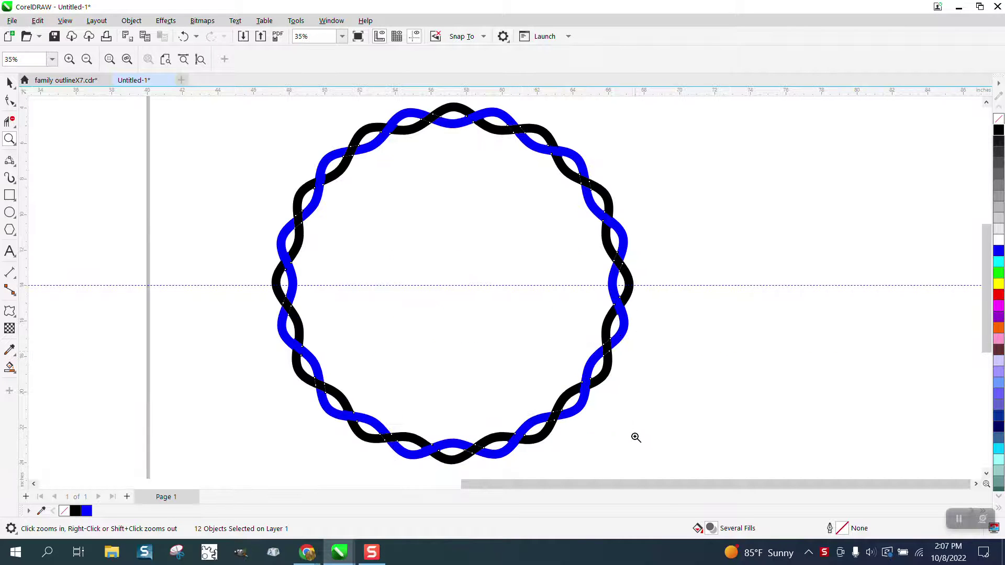
# Deselect the reference ring and zoom out to about 9% so the empty page shows beside it.
pyautogui.click(9, 83)
pyautogui.click(221, 158)
pyautogui.scroll(-5, 385, 289)
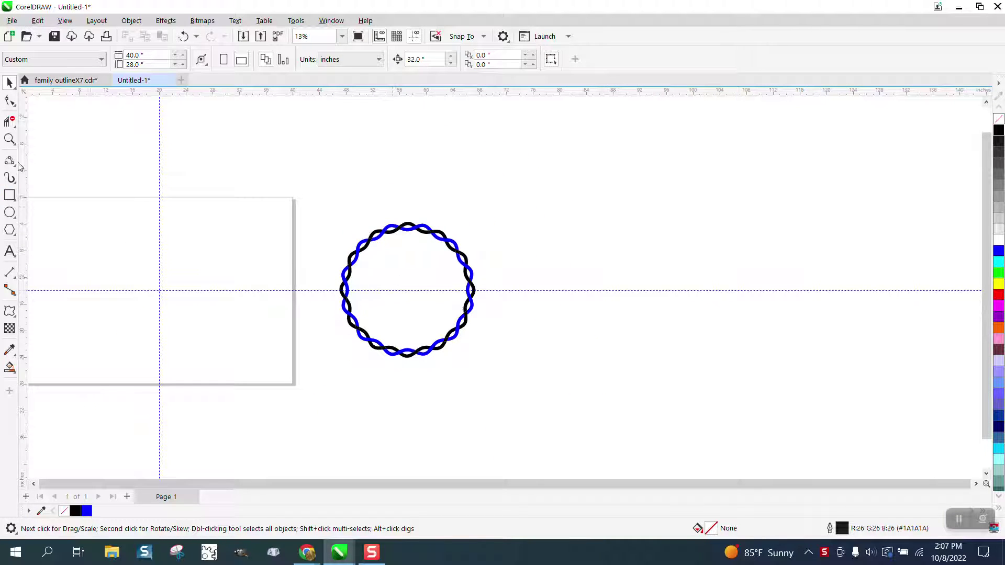
pyautogui.click(9, 140)
pyautogui.moveTo(379, 193); pyautogui.dragTo(529, 293)
pyautogui.scroll(-8, 381, 281)
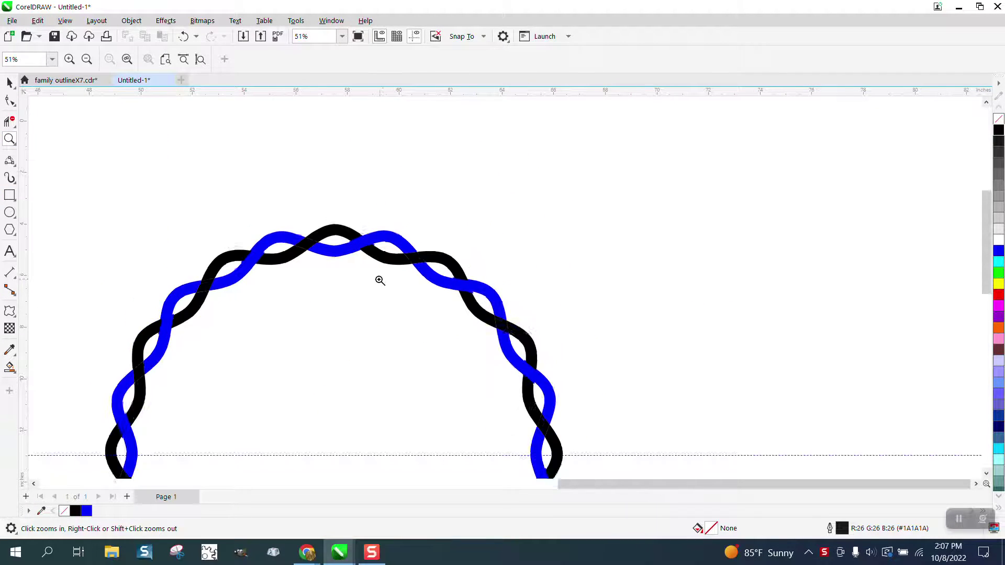
pyautogui.click(9, 212)
# Draw a circle centred on the page and start a zipper distortion on it.
pyautogui.moveTo(246, 274); pyautogui.dragTo(165, 350)
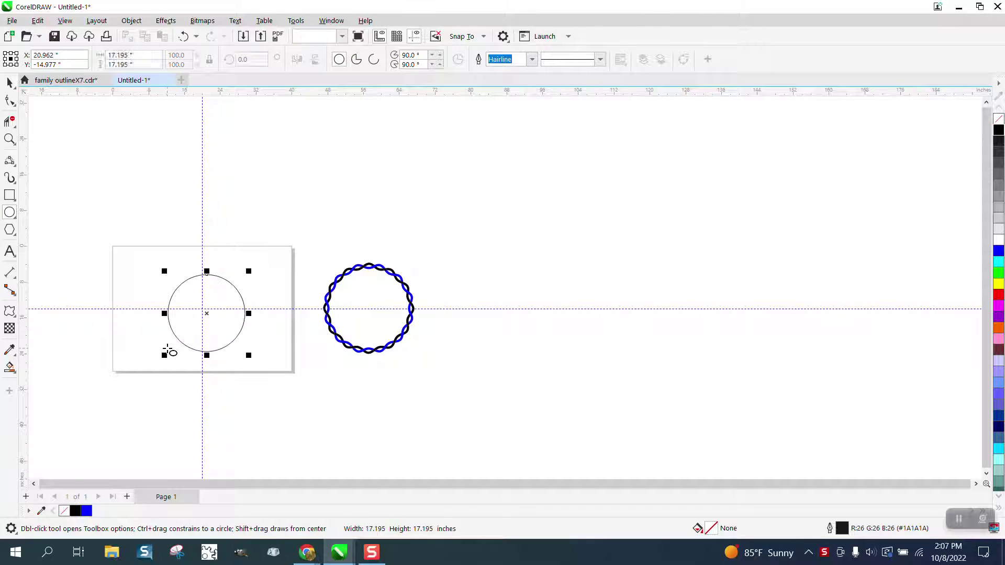
pyautogui.press('p')
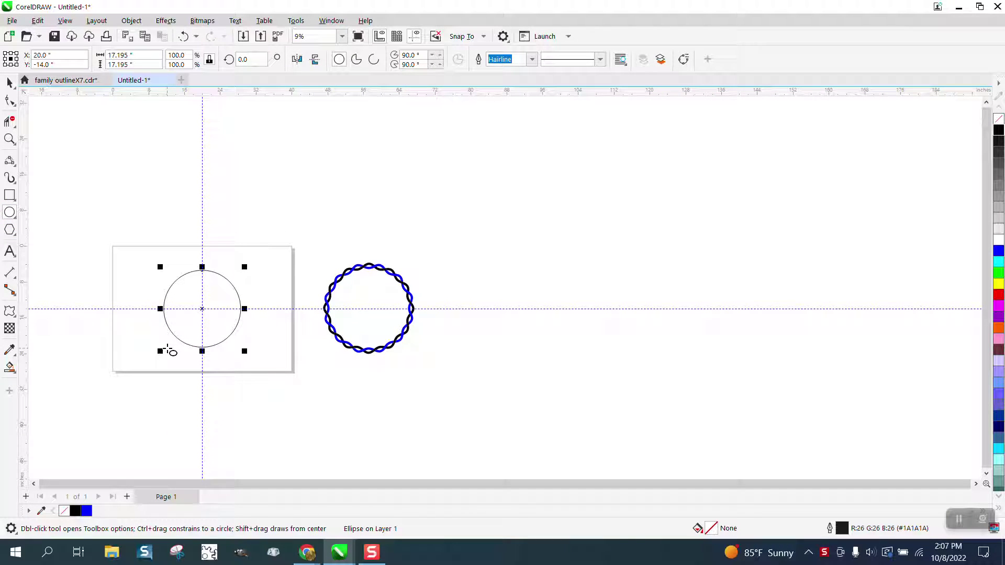
pyautogui.click(12, 313)
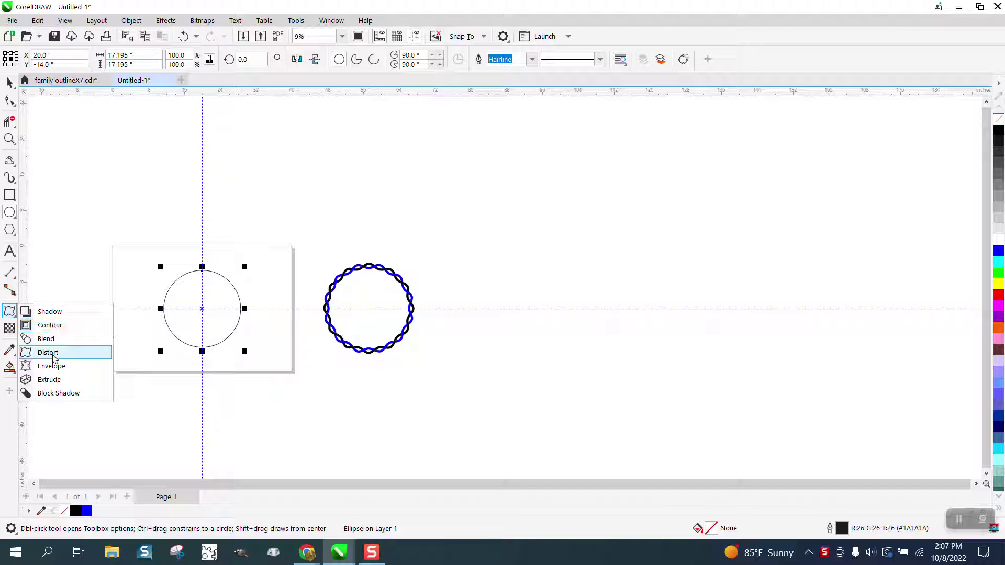
pyautogui.click(48, 353)
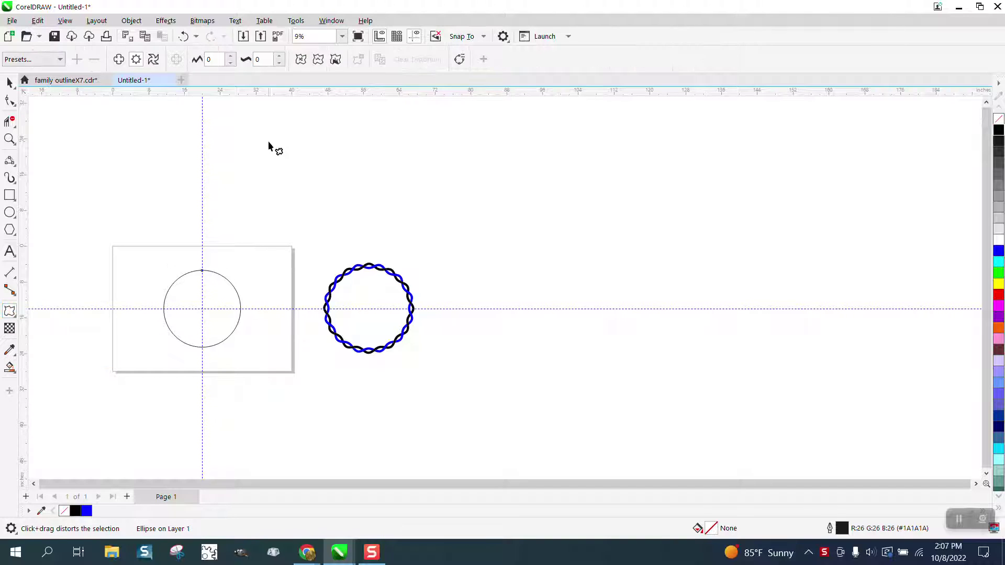
pyautogui.click(280, 57)
pyautogui.click(280, 57)
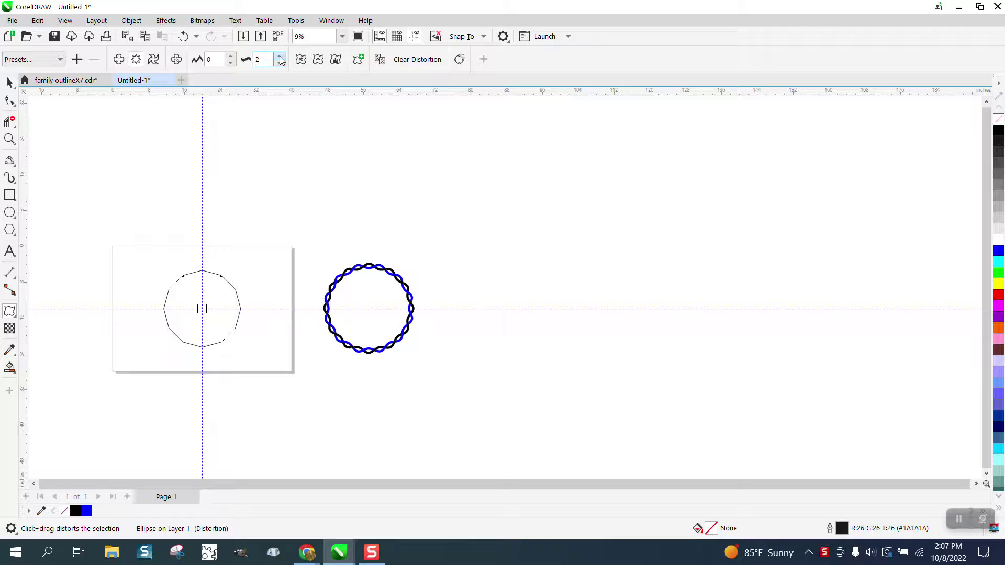
pyautogui.click(280, 57)
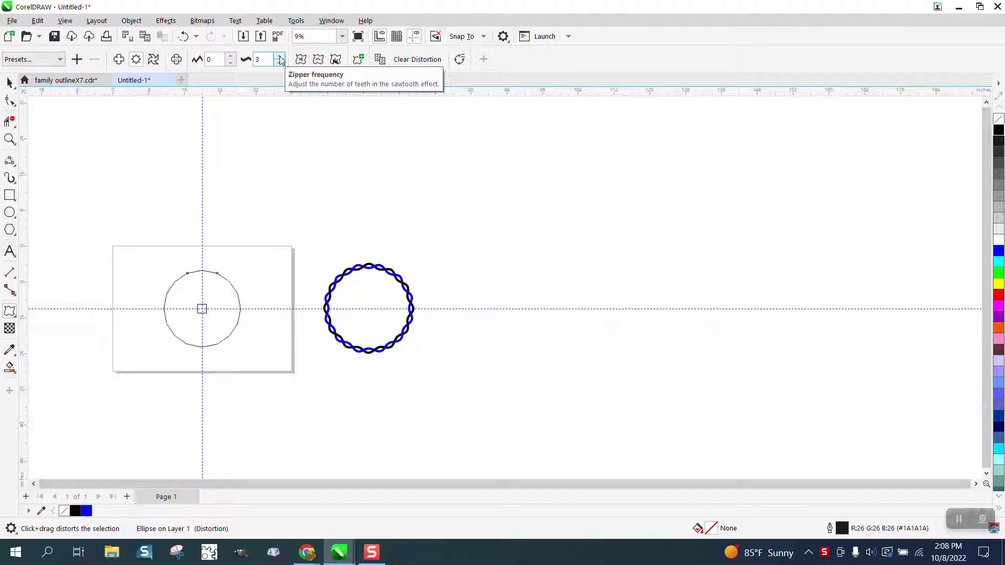
# Set the zipper distortion to amplitude 20 and frequency 4.
pyautogui.click(219, 61)
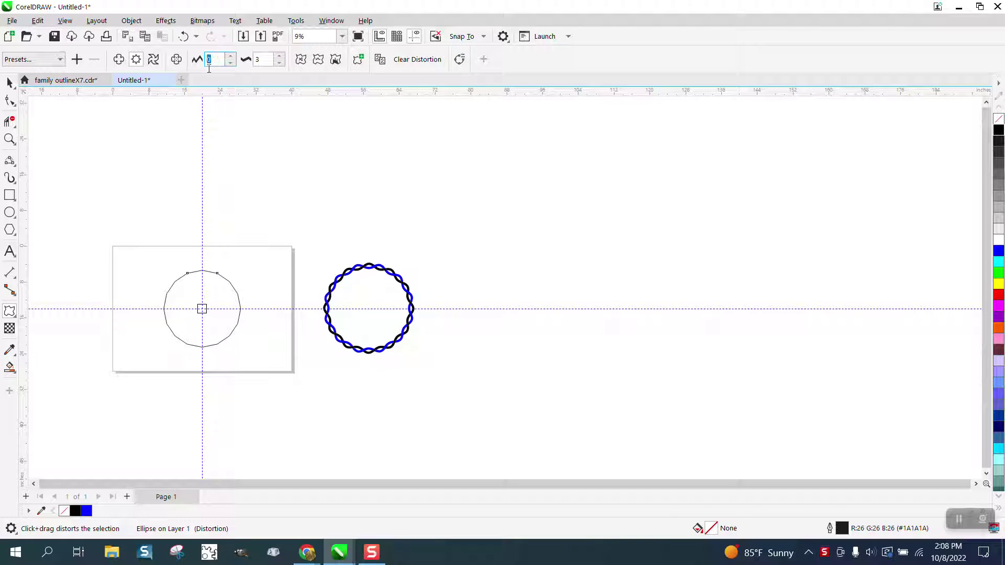
pyautogui.write('20')
pyautogui.press('Return')
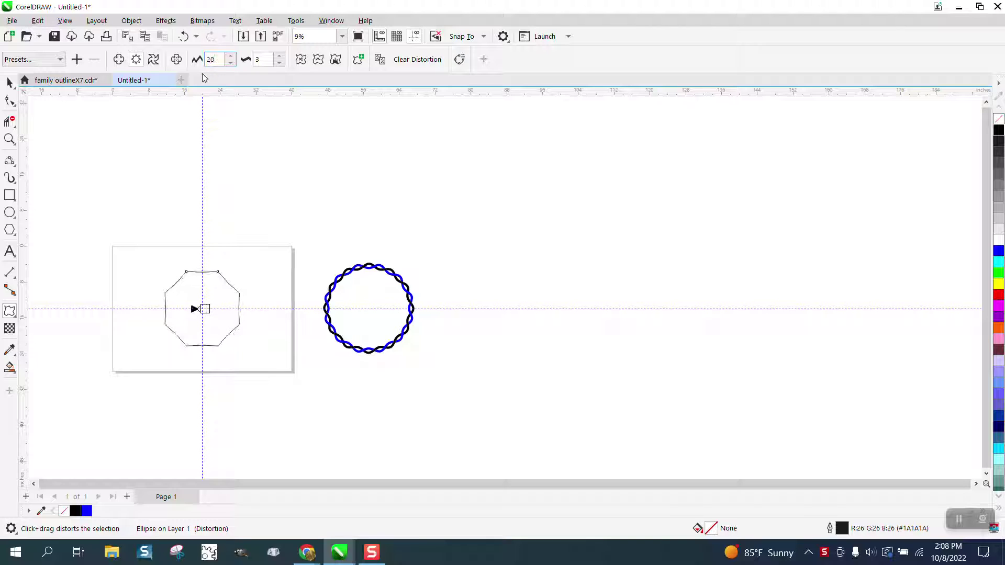
pyautogui.click(280, 57)
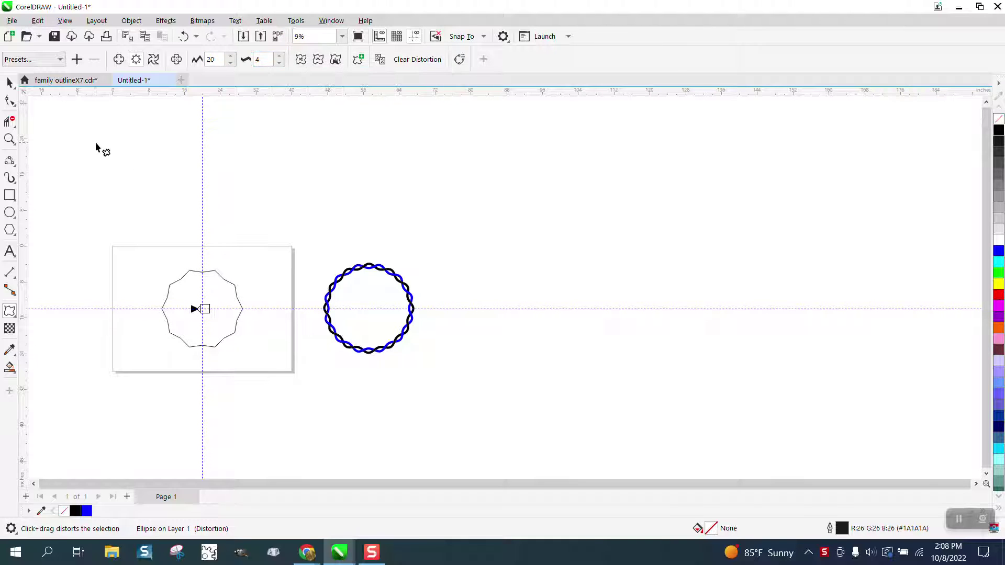
pyautogui.click(9, 138)
# Apply Smooth distortion to the zipper circle so its zigzag edge becomes soft wavy curves.
pyautogui.moveTo(150, 254); pyautogui.dragTo(321, 362)
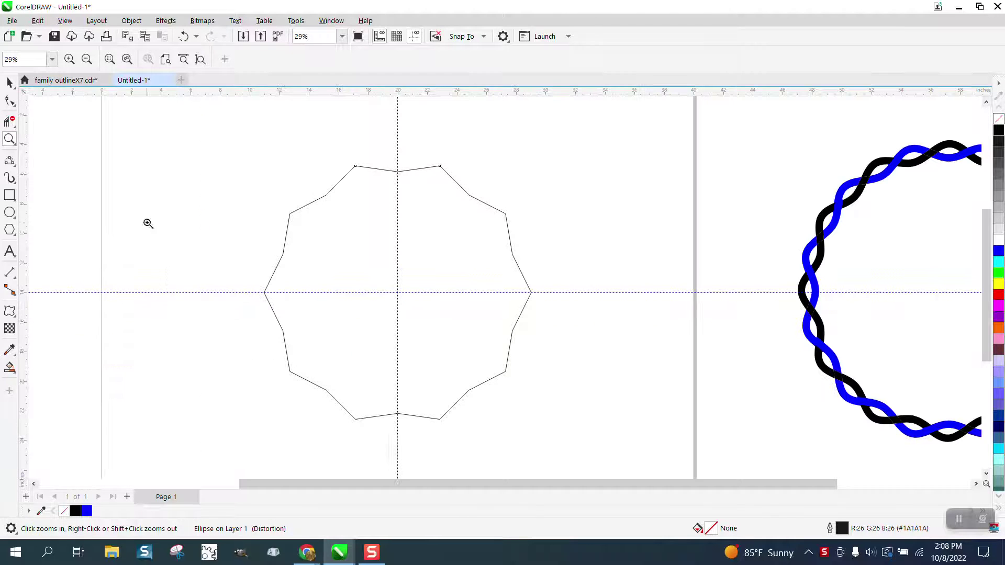
pyautogui.click(10, 82)
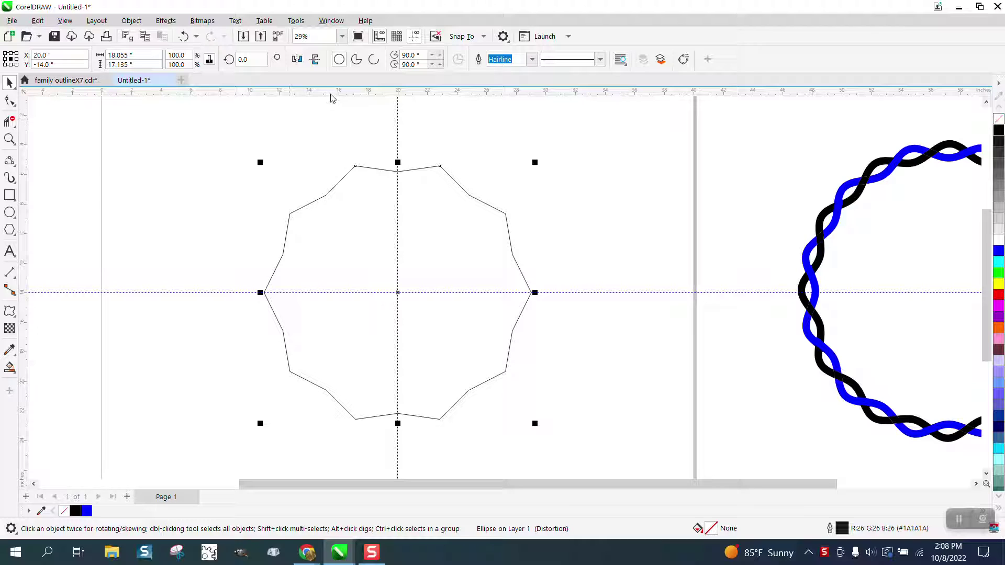
pyautogui.click(9, 313)
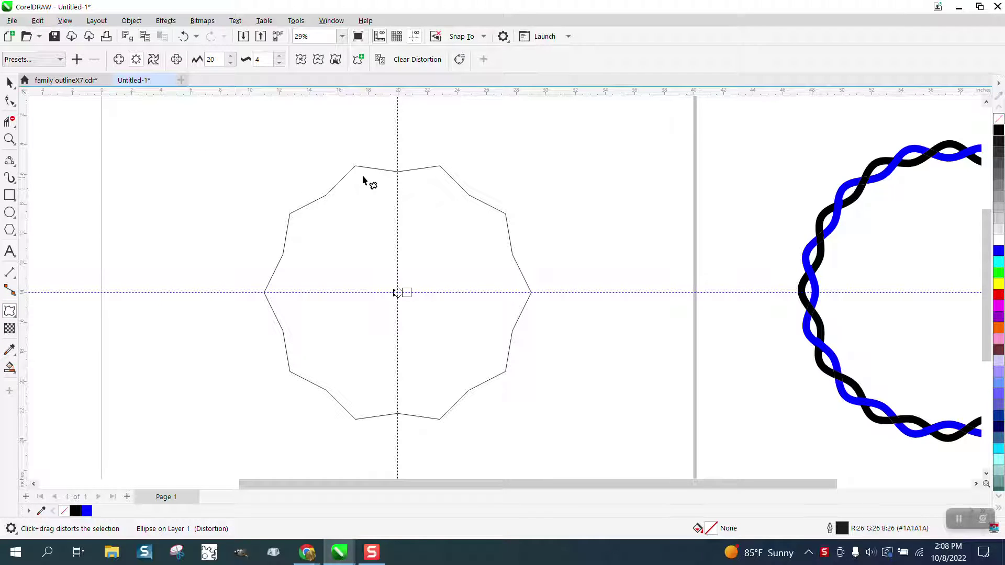
pyautogui.click(319, 60)
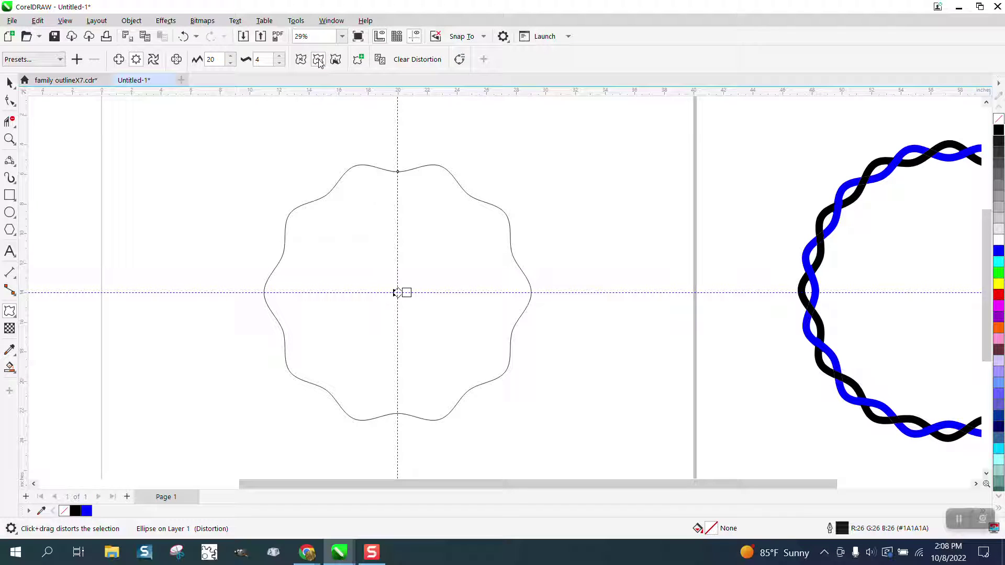
pyautogui.click(9, 83)
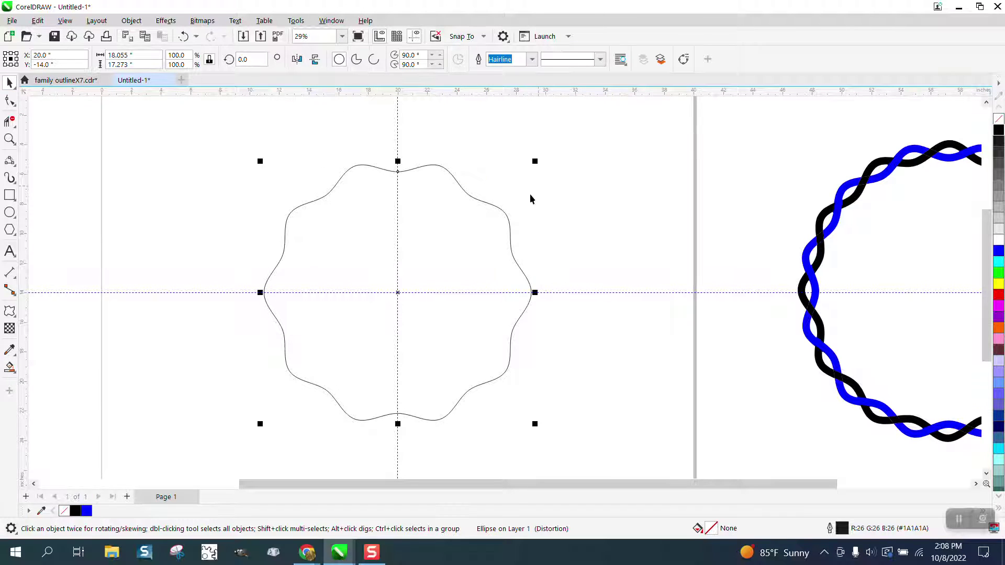
# Rotate the wavy circle, first to 15° and then to 16°.
pyautogui.click(506, 223)
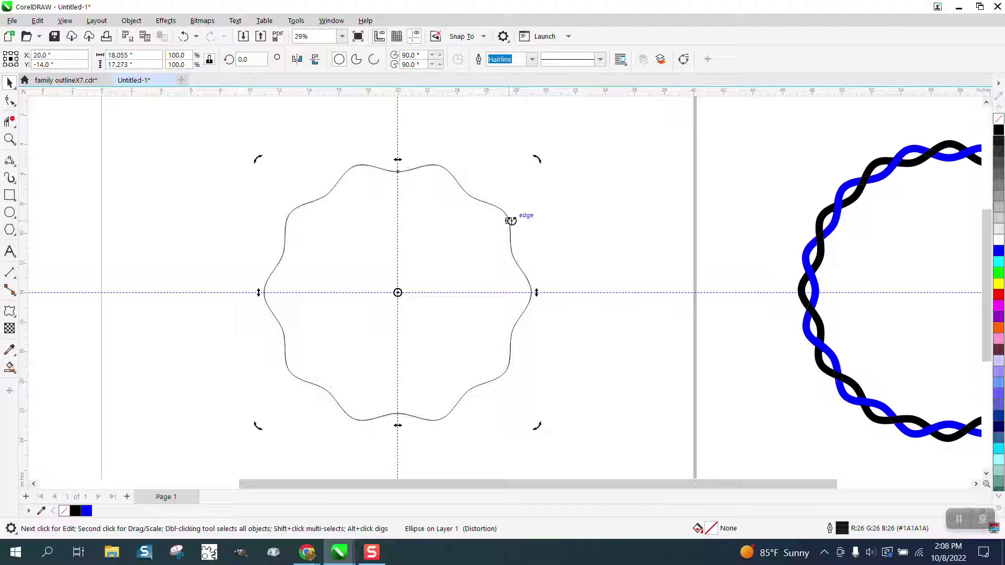
pyautogui.click(250, 59)
pyautogui.write('15')
pyautogui.press('Return')
pyautogui.click(249, 61)
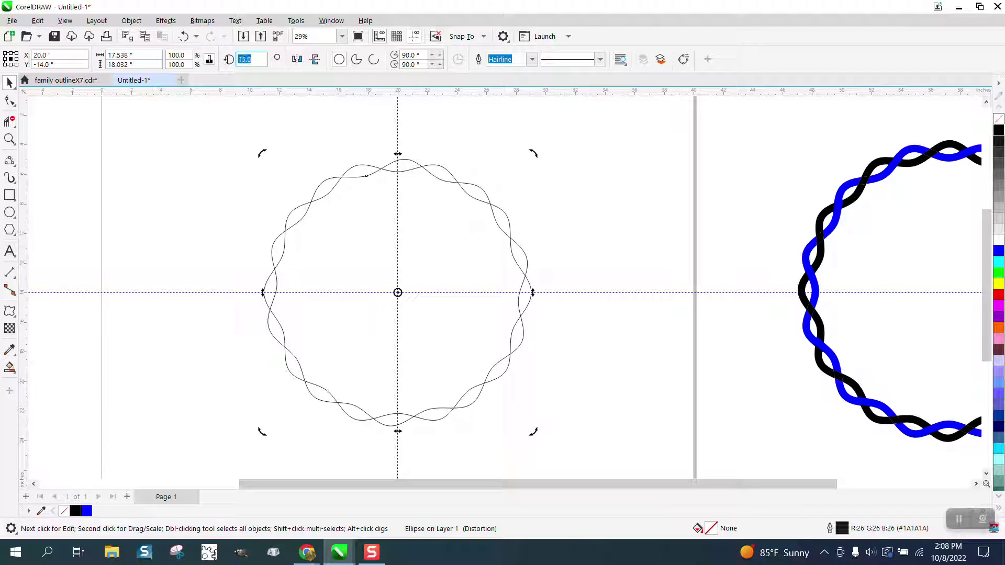
pyautogui.write('16')
pyautogui.press('Return')
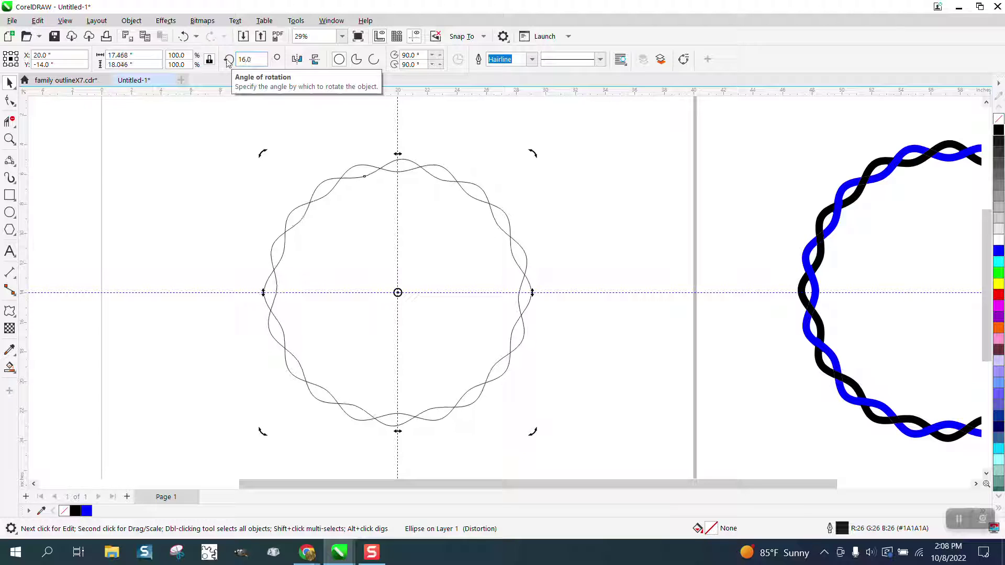
# Raise the wavy circle's rotation to 17° and finally 18°.
pyautogui.click(246, 59)
pyautogui.write('1')
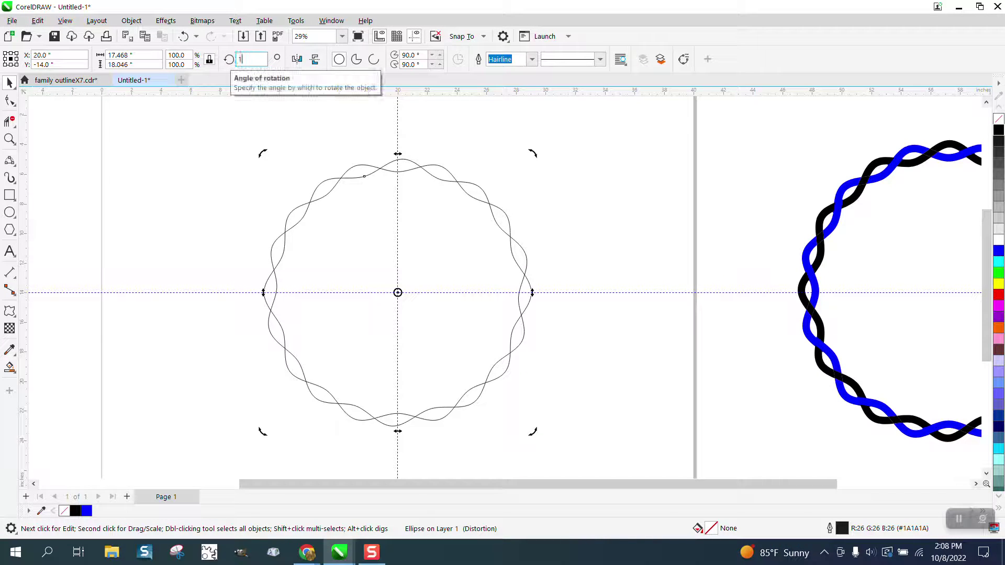
pyautogui.press('Return')
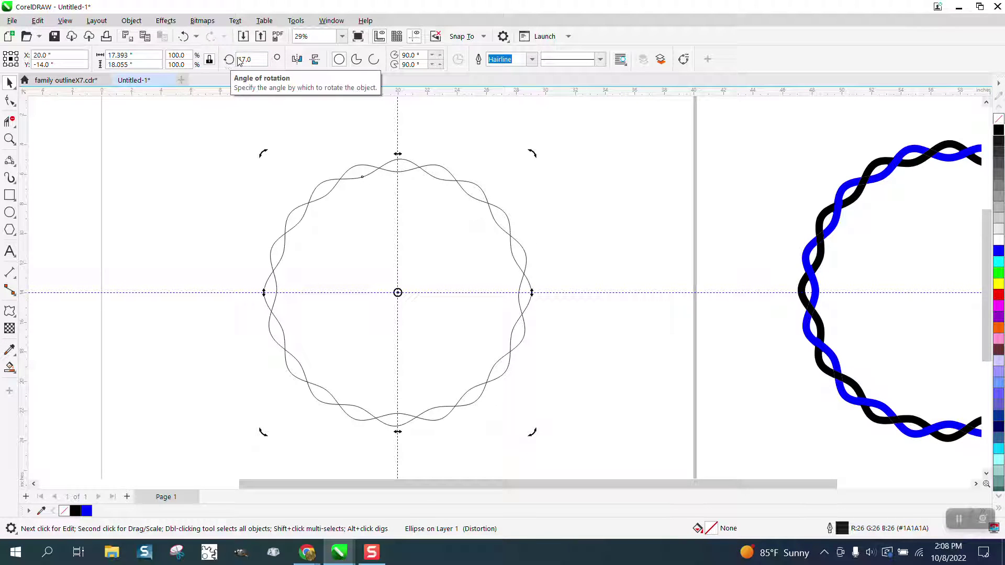
pyautogui.click(235, 59)
pyautogui.write('18')
pyautogui.press('Return')
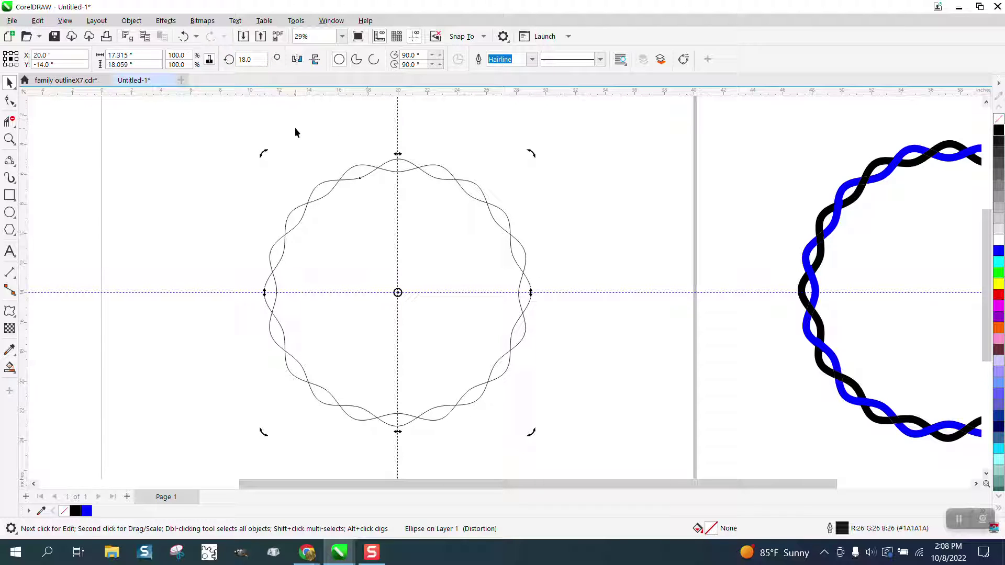
pyautogui.click(9, 139)
# Select both intertwined wavy circles and set their outline width to 0.5 in.
pyautogui.rightClick(269, 141)
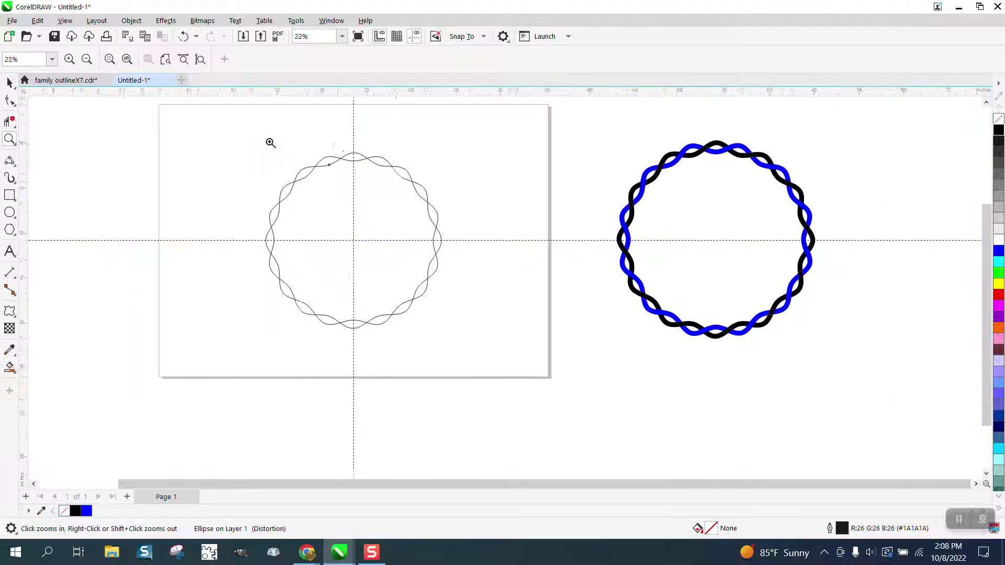
pyautogui.moveTo(339, 142); pyautogui.dragTo(380, 173)
pyautogui.scroll(-8, 357, 159)
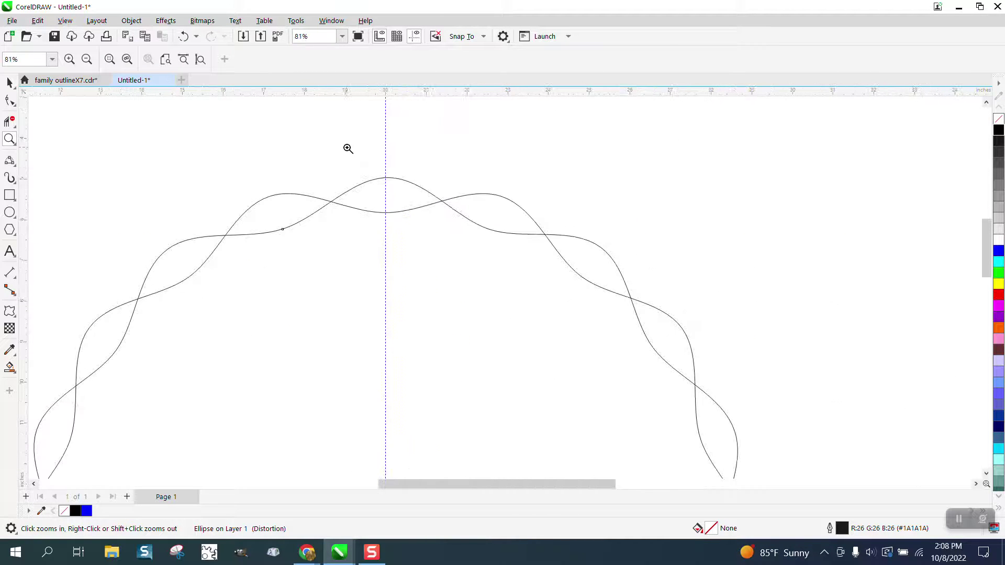
pyautogui.click(9, 82)
pyautogui.moveTo(141, 134); pyautogui.dragTo(571, 471)
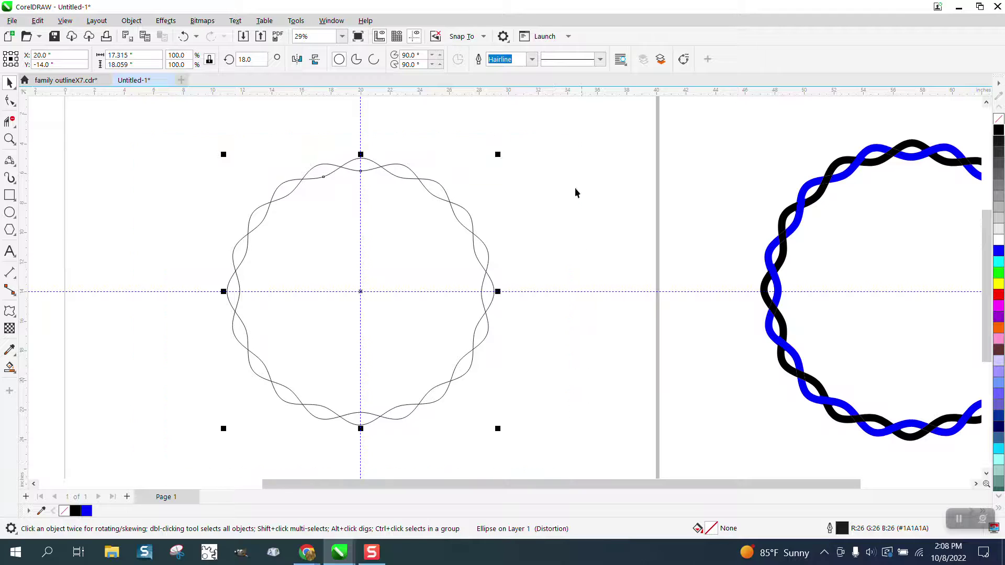
pyautogui.click(539, 60)
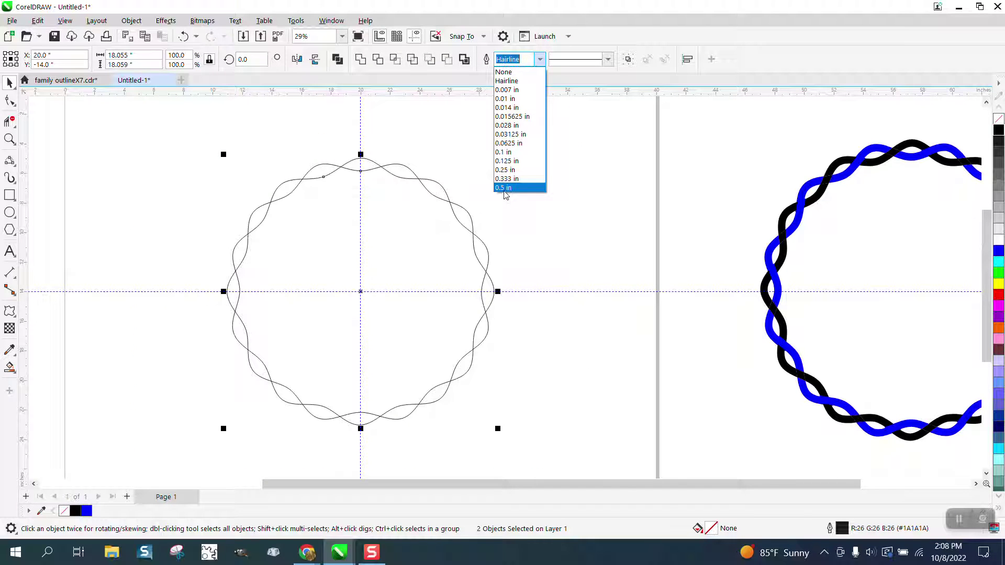
pyautogui.click(504, 187)
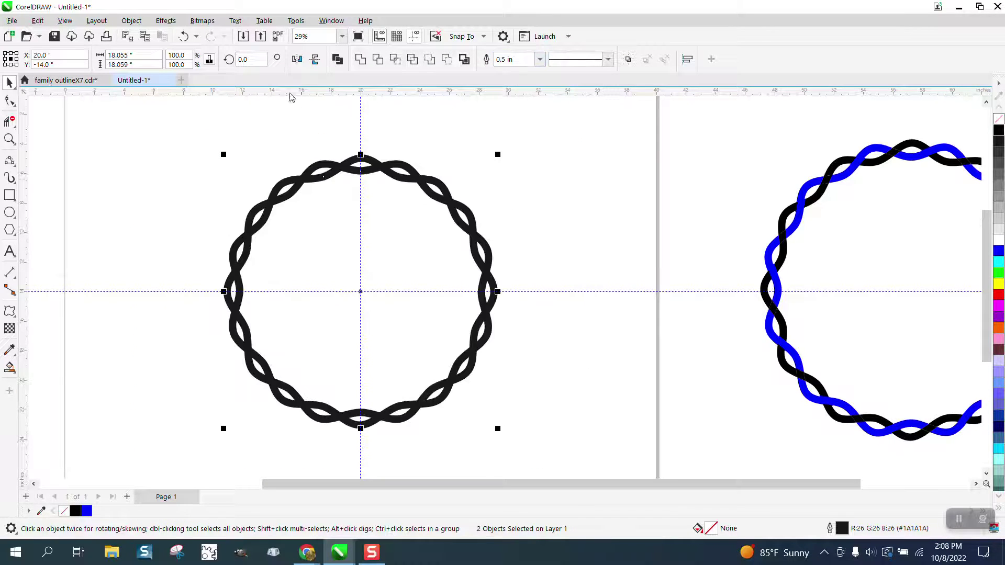
# Convert the thick outlines to objects with no fill and a black hairline outline.
pyautogui.click(129, 21)
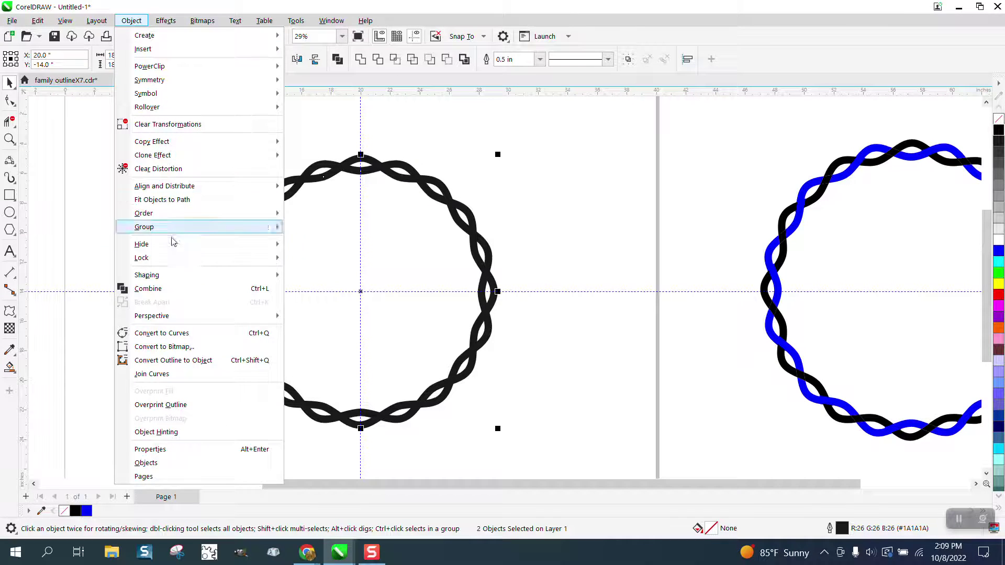
pyautogui.click(187, 361)
pyautogui.click(998, 119)
pyautogui.rightClick(998, 130)
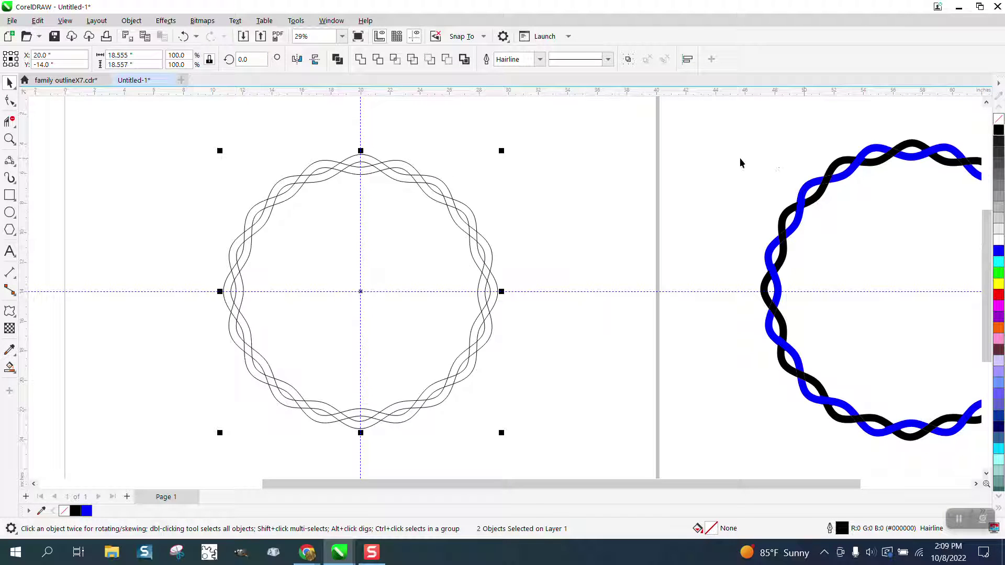
pyautogui.click(10, 138)
pyautogui.moveTo(191, 142); pyautogui.dragTo(626, 332)
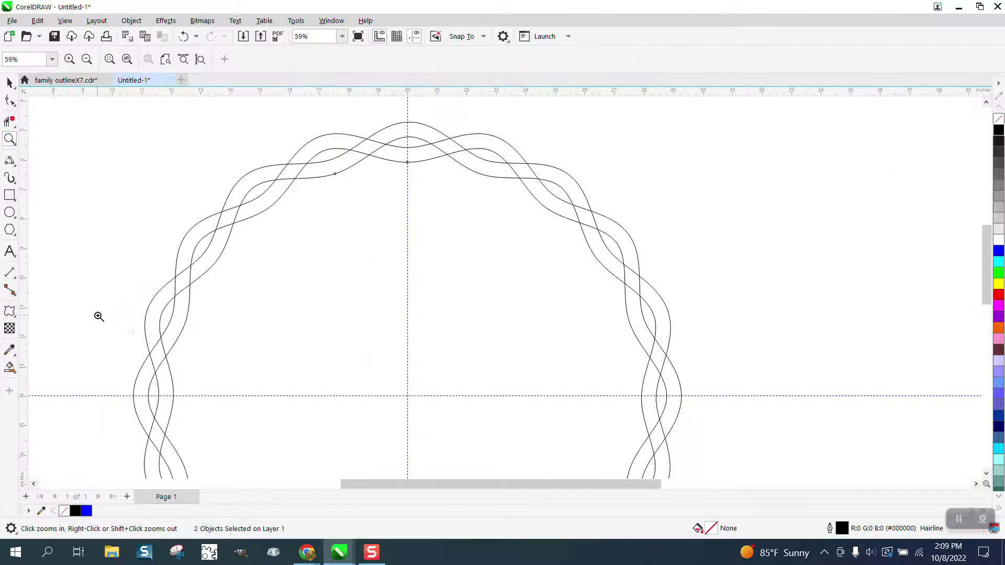
# Try deleting a curve segment with Virtual Segment Delete, undo it, and hide the guidelines.
pyautogui.click(9, 367)
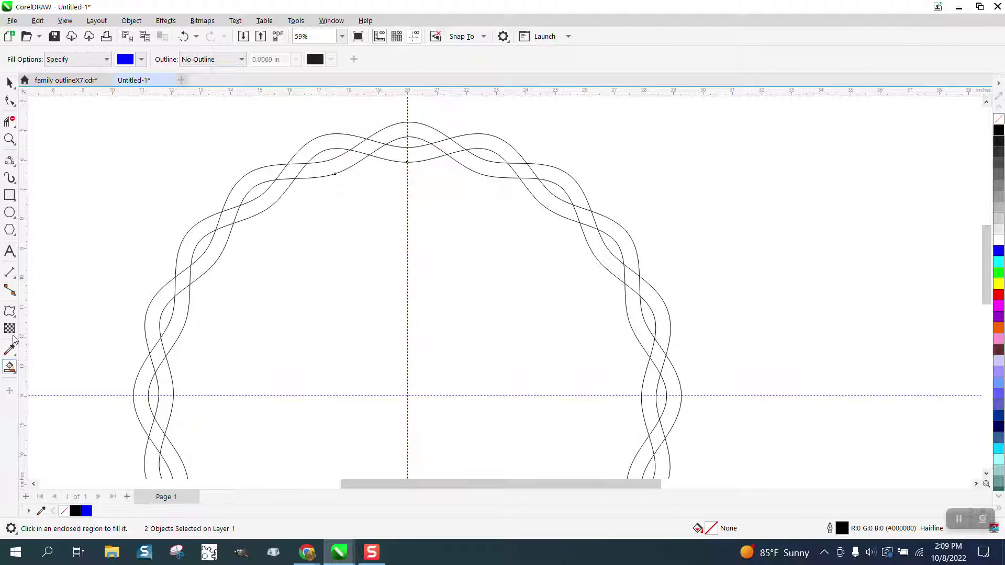
pyautogui.click(13, 125)
pyautogui.click(60, 150)
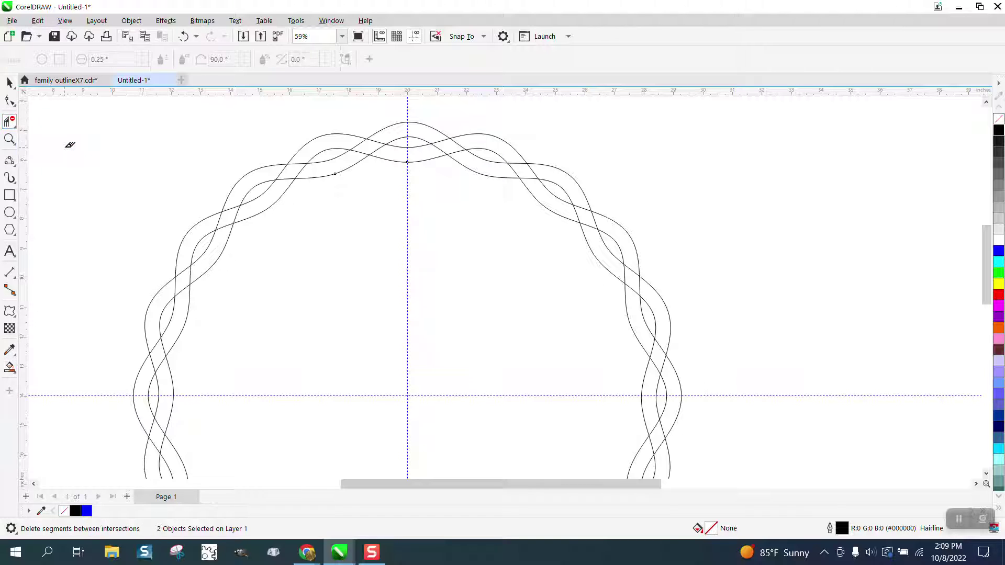
pyautogui.click(288, 173)
pyautogui.click(183, 38)
pyautogui.click(184, 38)
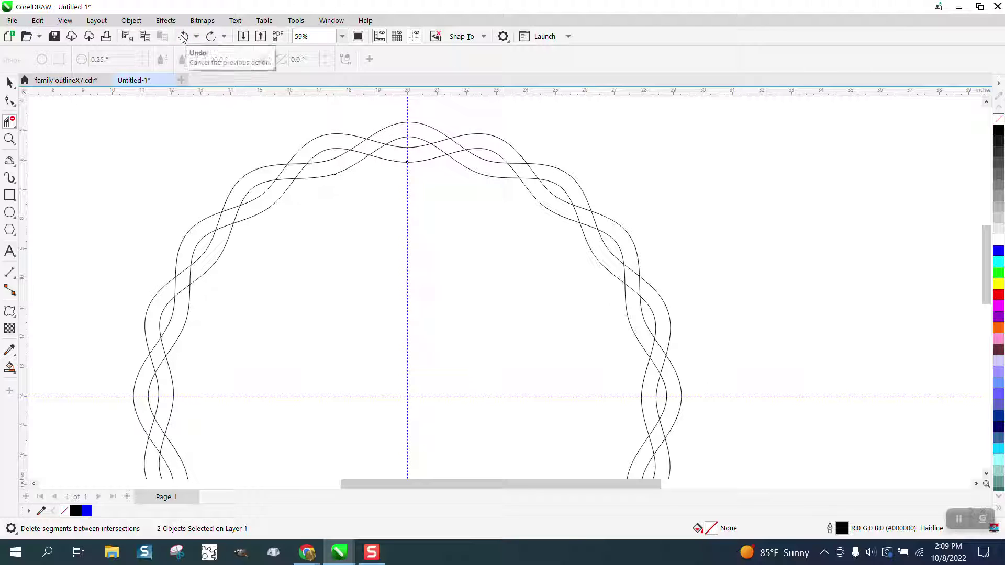
pyautogui.click(9, 83)
pyautogui.scroll(-1, 157, 152)
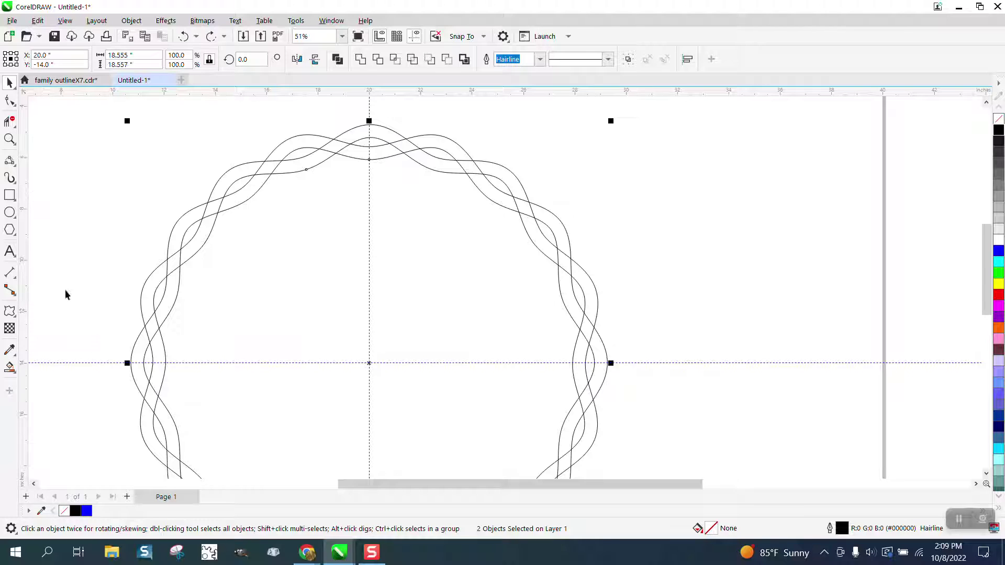
pyautogui.click(418, 37)
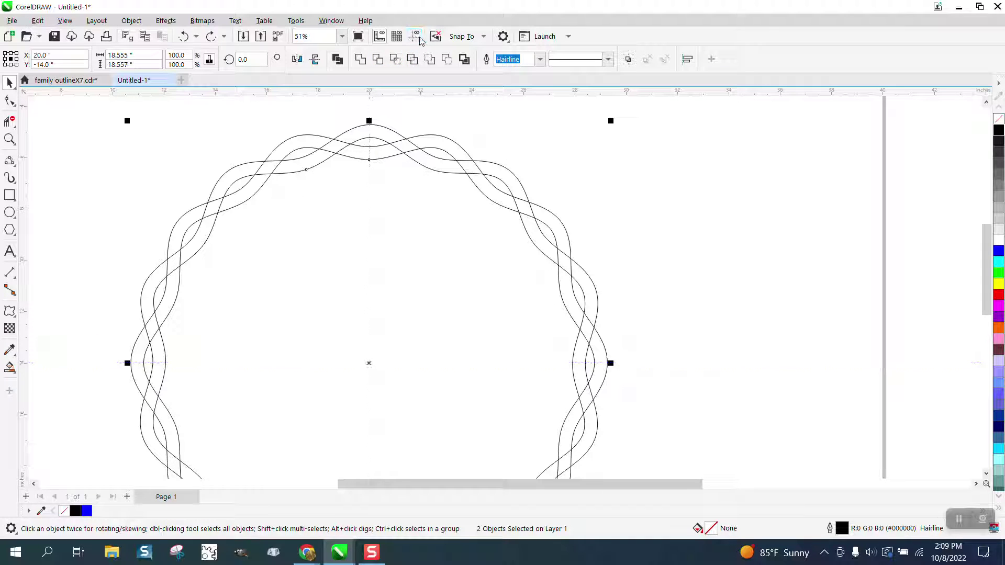
# Smart Fill the top crest and adjacent bands of the ring blue.
pyautogui.click(9, 367)
pyautogui.click(368, 131)
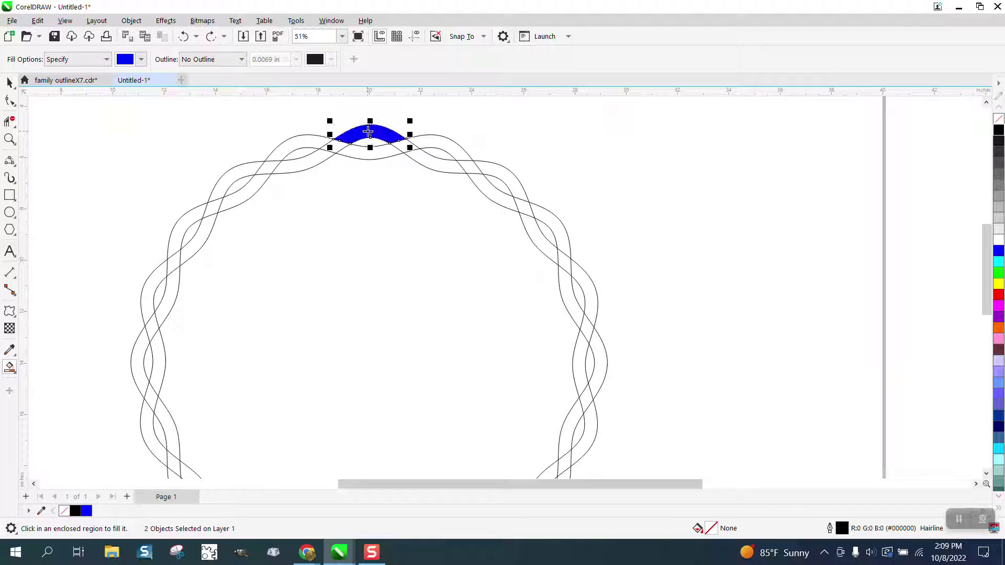
pyautogui.click(340, 144)
pyautogui.click(293, 165)
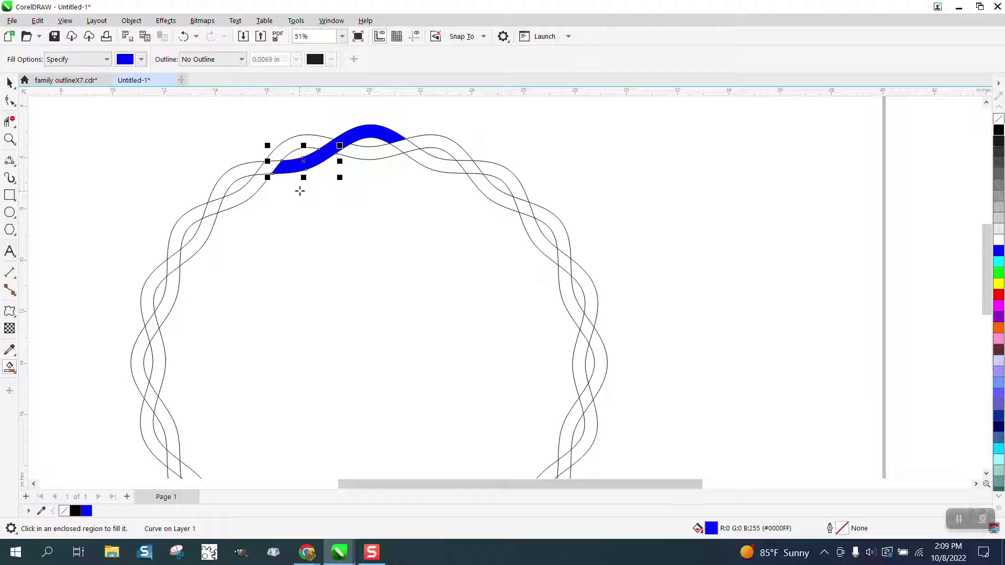
pyautogui.click(265, 170)
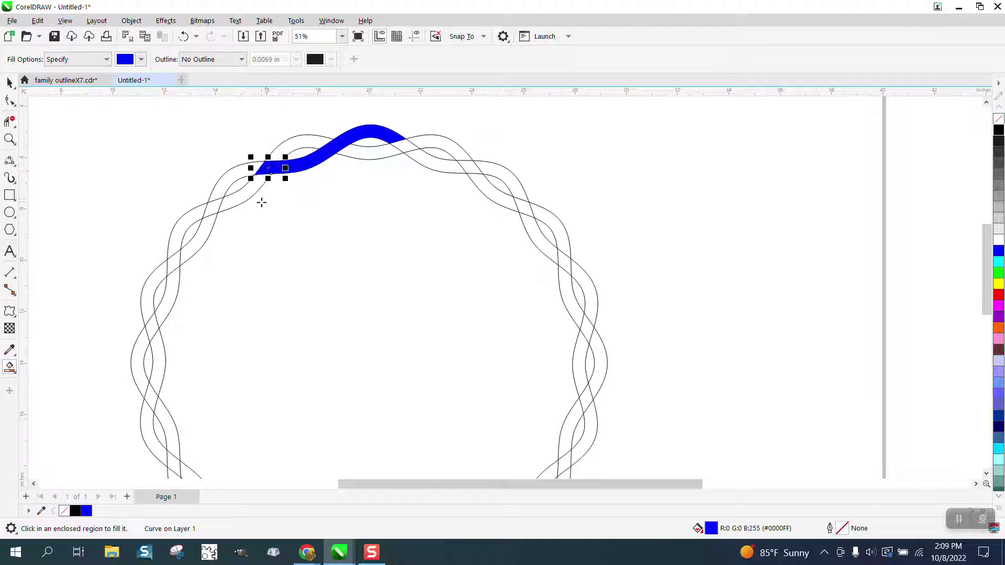
pyautogui.click(183, 37)
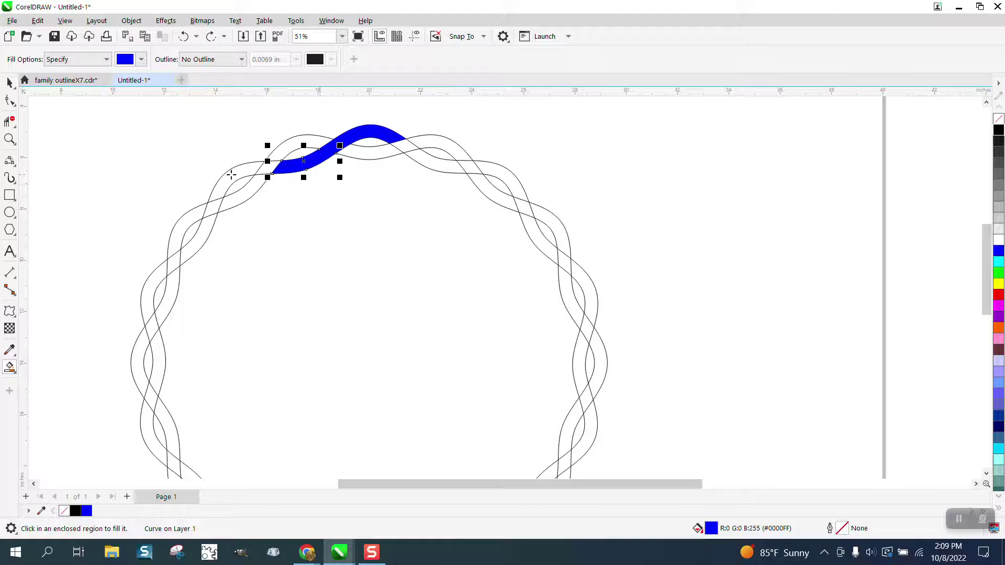
# Smart Fill the bands beneath and beside the blue ones black.
pyautogui.click(141, 59)
pyautogui.click(132, 120)
pyautogui.click(383, 164)
pyautogui.click(383, 152)
pyautogui.click(314, 144)
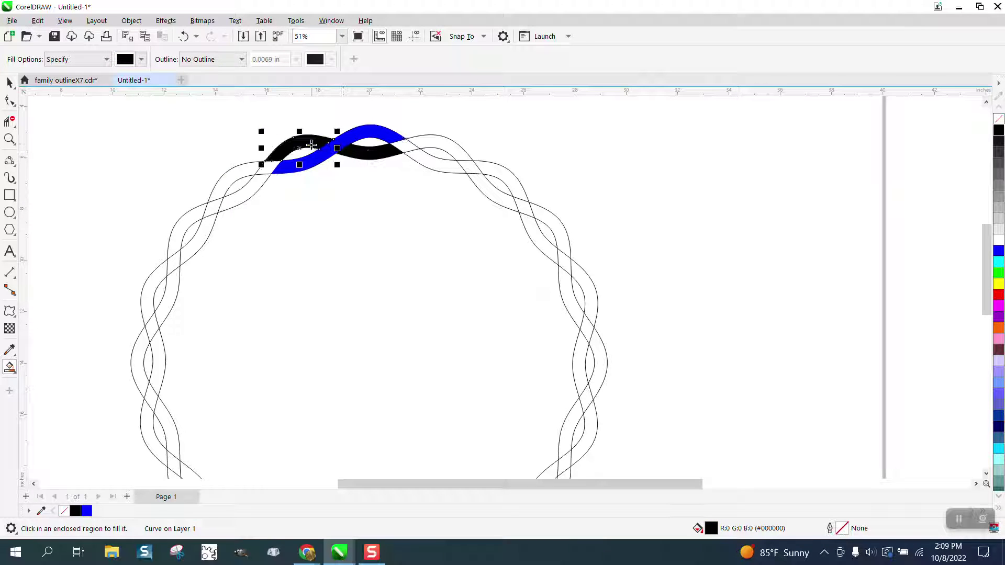
pyautogui.click(265, 170)
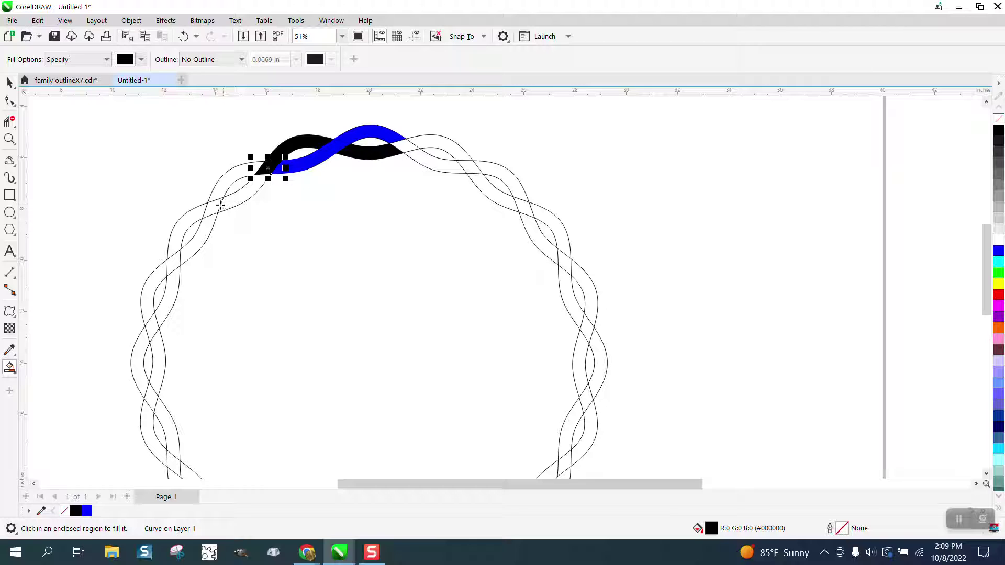
# Marquee-select all the filled braid pieces at the top of the ring.
pyautogui.click(9, 82)
pyautogui.scroll(-2, 219, 113)
pyautogui.moveTo(227, 116); pyautogui.dragTo(394, 179)
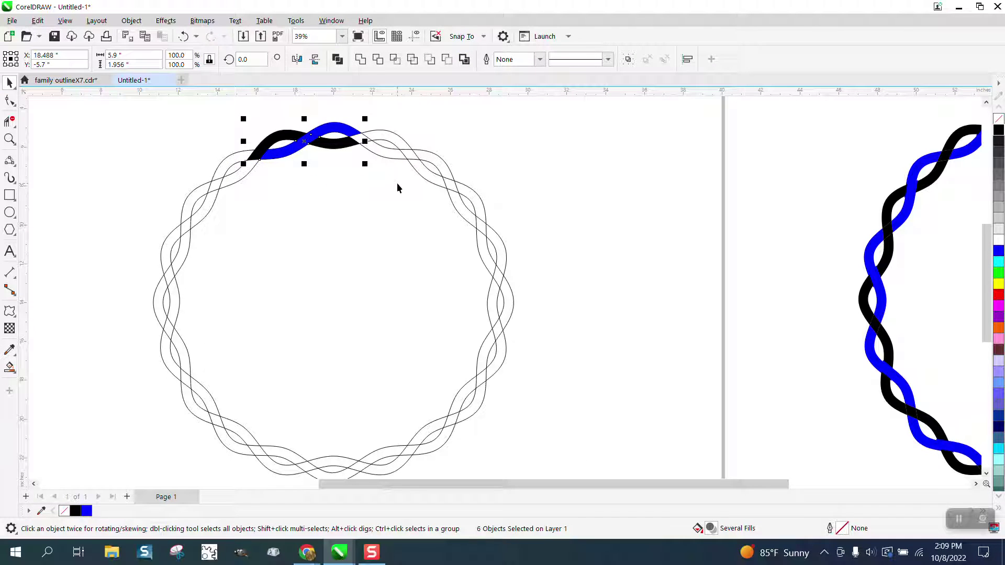
# Group the filled pieces and rotate the group 36° about the circle's centre.
pyautogui.hotkey('ctrl', 'g')
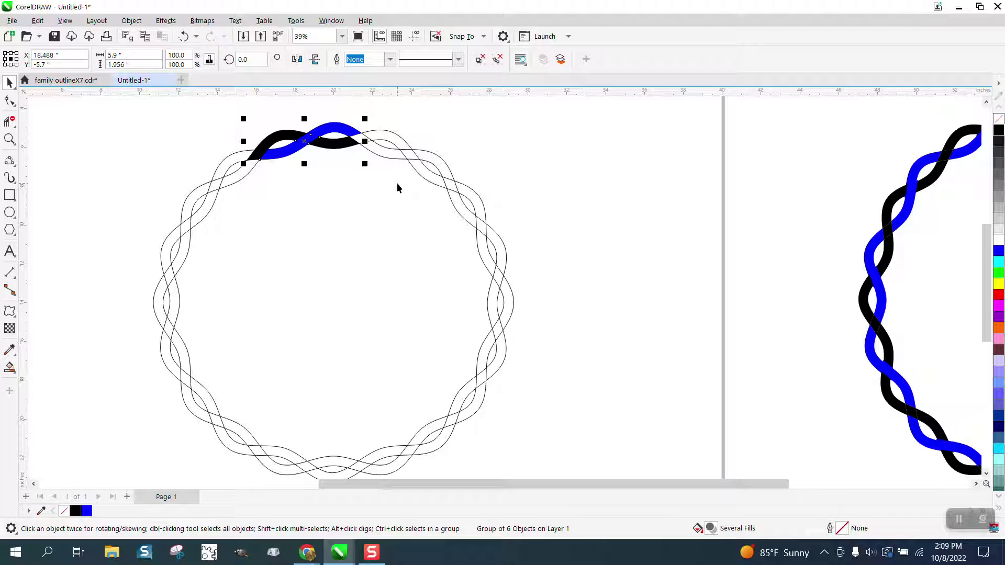
pyautogui.click(414, 36)
pyautogui.click(309, 139)
pyautogui.moveTo(305, 140)
pyautogui.mouseDown()
pyautogui.moveTo(347, 236)
pyautogui.moveTo(333, 308)
pyautogui.mouseUp()
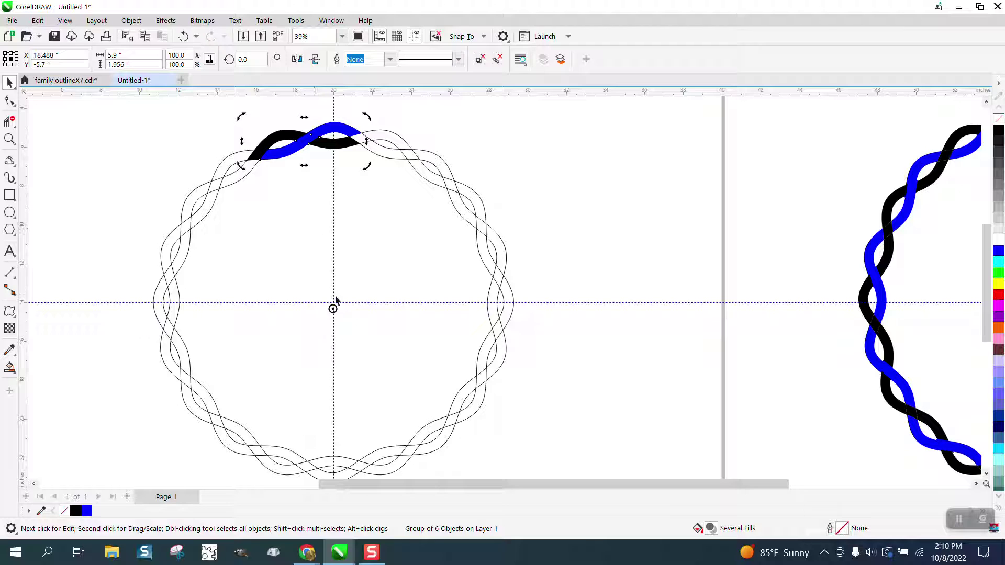
pyautogui.click(310, 138)
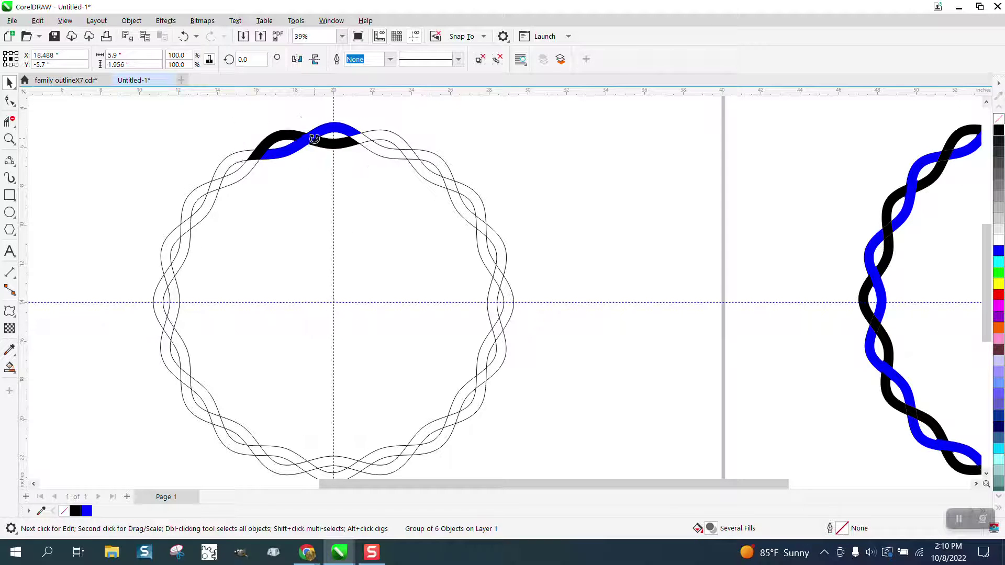
pyautogui.click(311, 138)
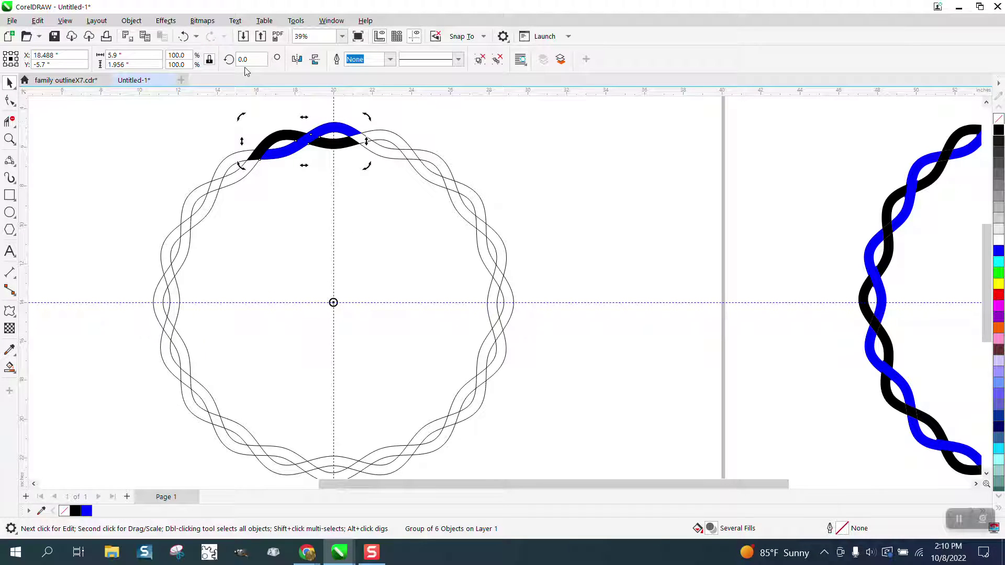
pyautogui.moveTo(256, 59); pyautogui.dragTo(240, 60)
pyautogui.write('36')
pyautogui.press('Return')
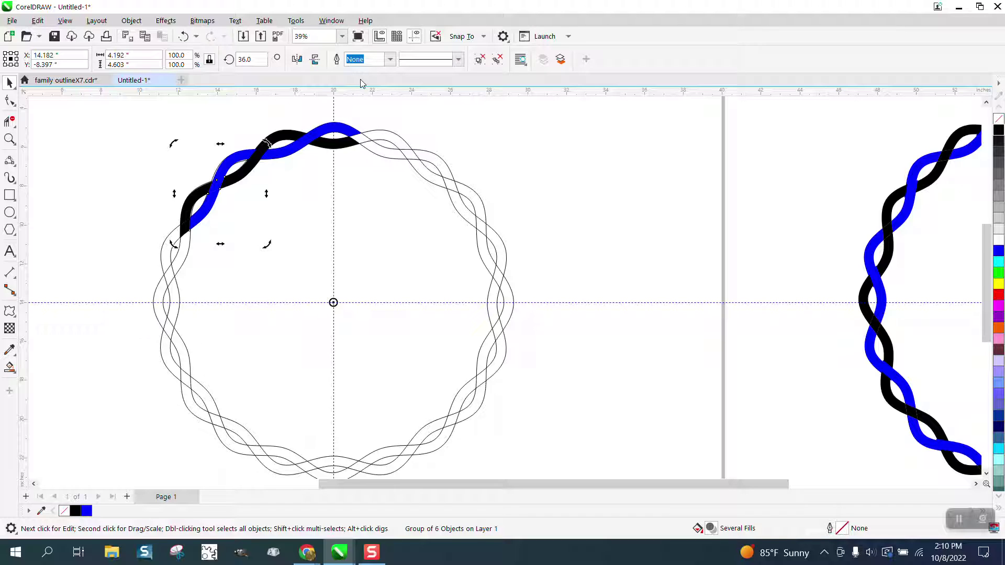
# Repeat the transformation with Ctrl+R to add more rotated copies around the ring.
pyautogui.hotkey('ctrl', 'r')
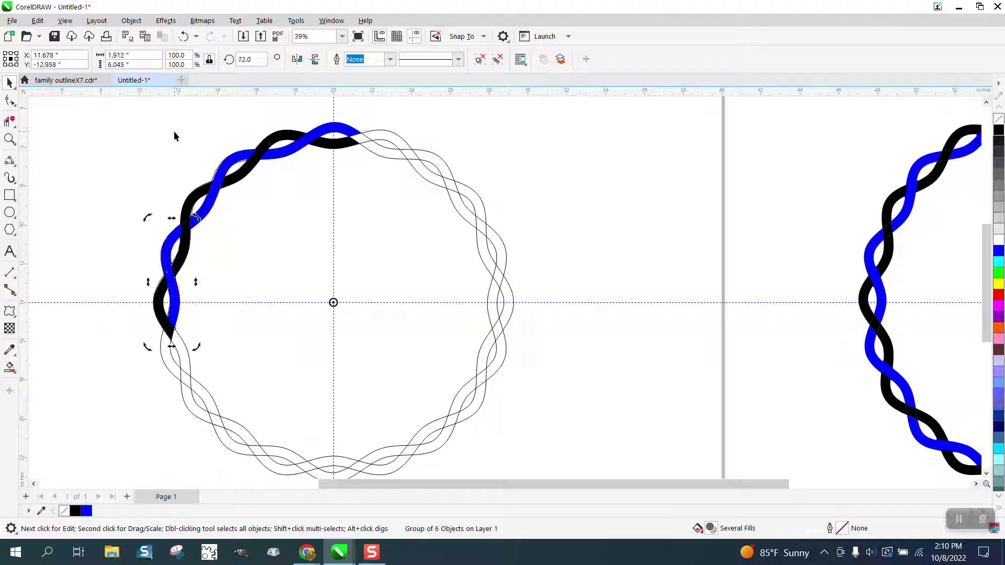
pyautogui.hotkey('ctrl', 'r')
pyautogui.hotkey('ctrl', 'r')
pyautogui.press('Escape')
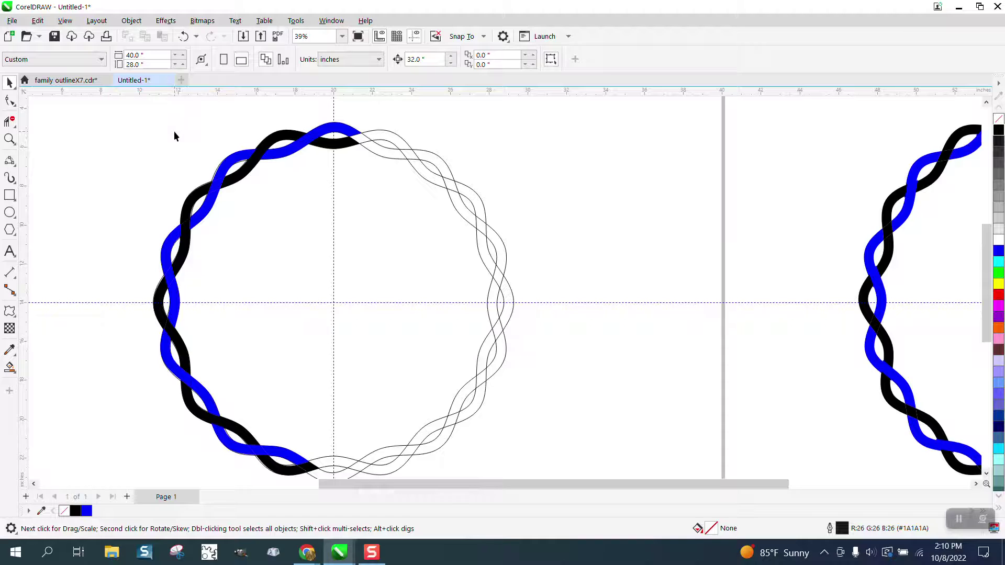
# Delete the bottom copy and rotate the lower-left segment a further 36°.
pyautogui.scroll(-1, 187, 131)
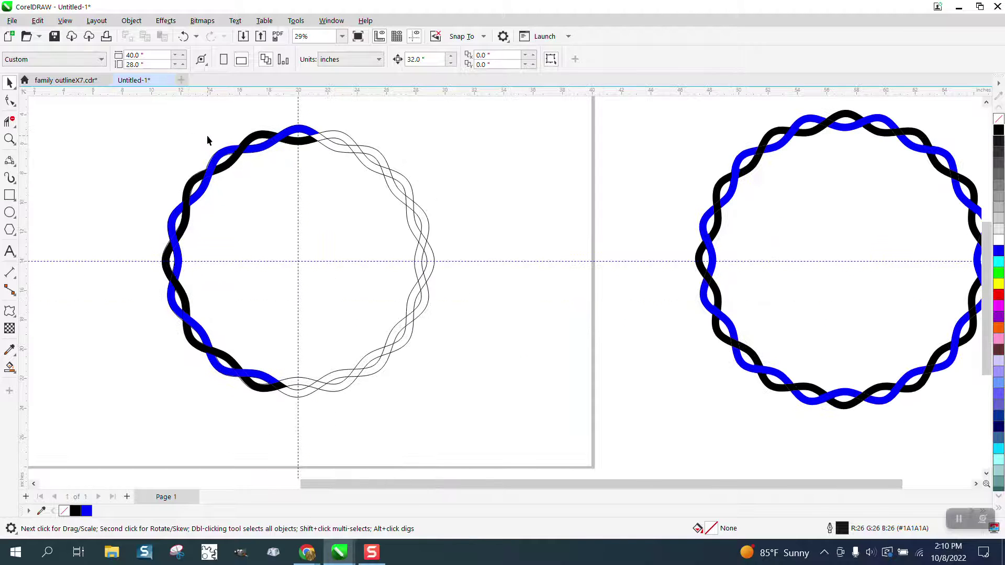
pyautogui.click(247, 375)
pyautogui.press('Delete')
pyautogui.click(208, 345)
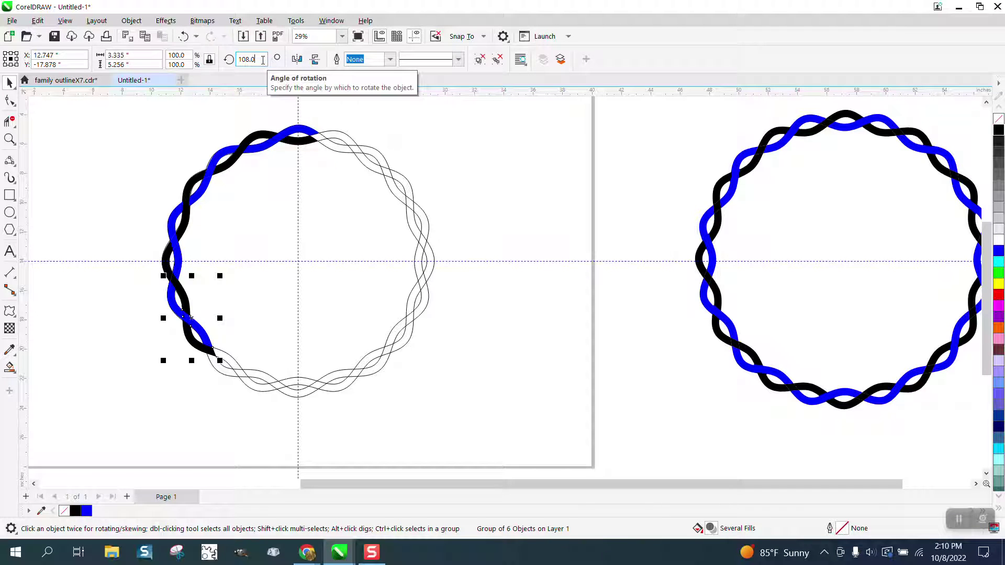
pyautogui.press('Return')
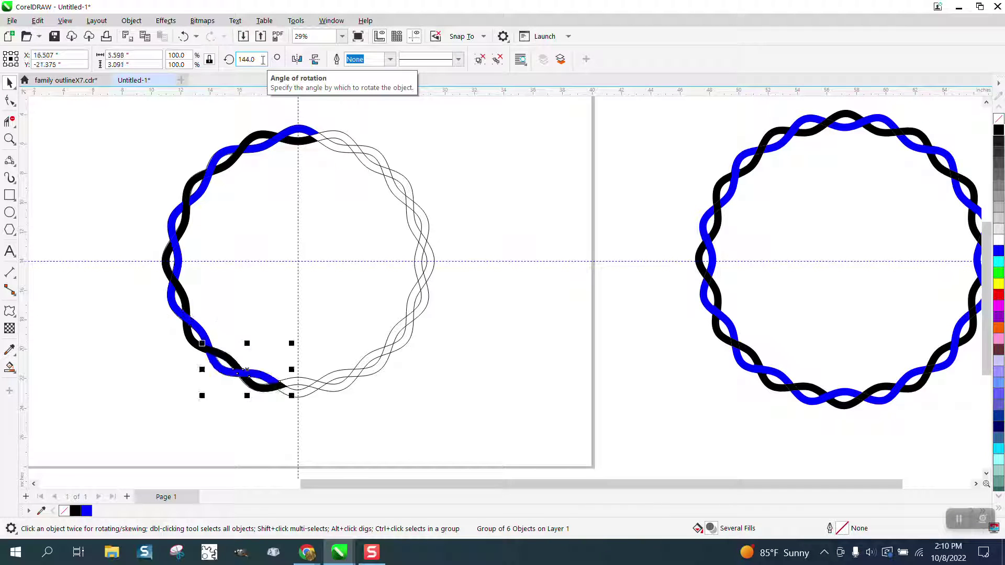
# Repeat the rotation to add a copy at the bottom, then select every piece of the ring.
pyautogui.hotkey('ctrl', 's')
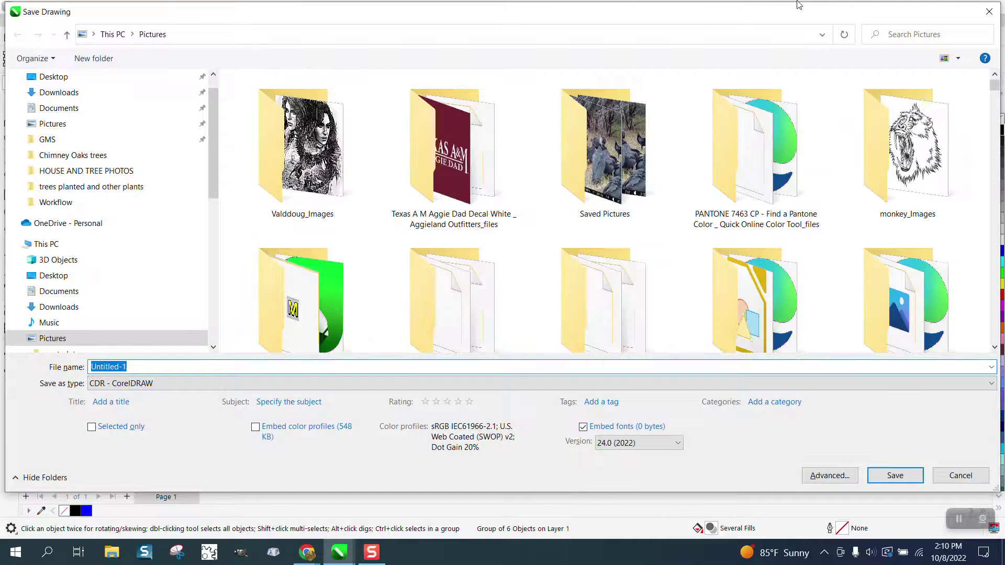
pyautogui.click(989, 11)
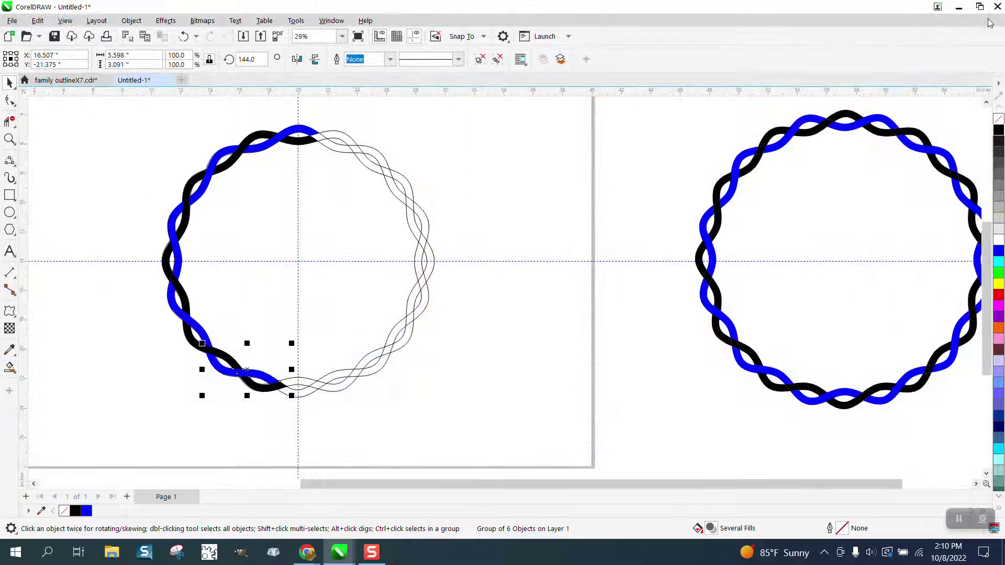
pyautogui.hotkey('ctrl', 'r')
pyautogui.hotkey('ctrl', 'r')
pyautogui.hotkey('ctrl', 'r')
pyautogui.hotkey('ctrl', 'r')
pyautogui.hotkey('ctrl', 'r')
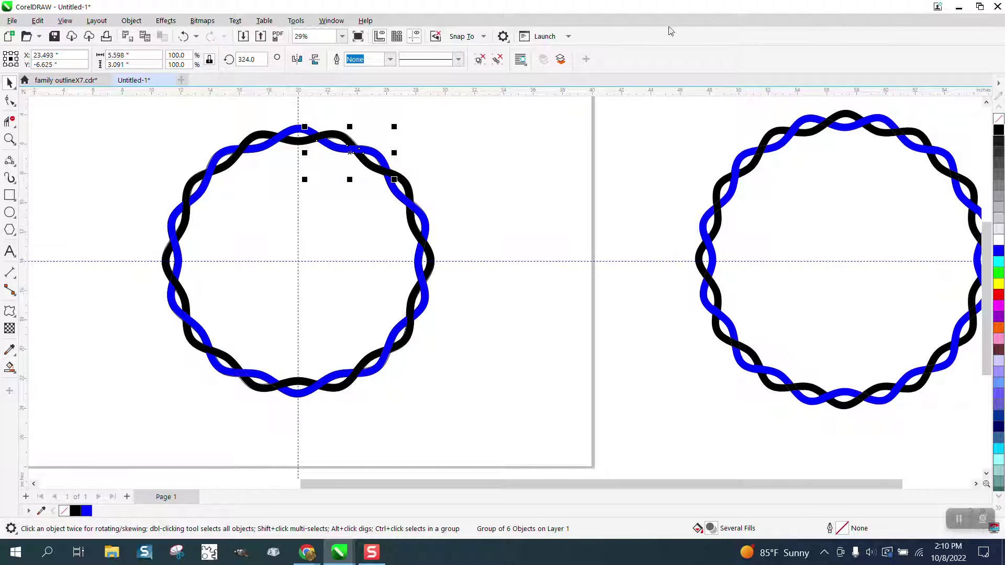
pyautogui.moveTo(141, 108); pyautogui.dragTo(529, 442)
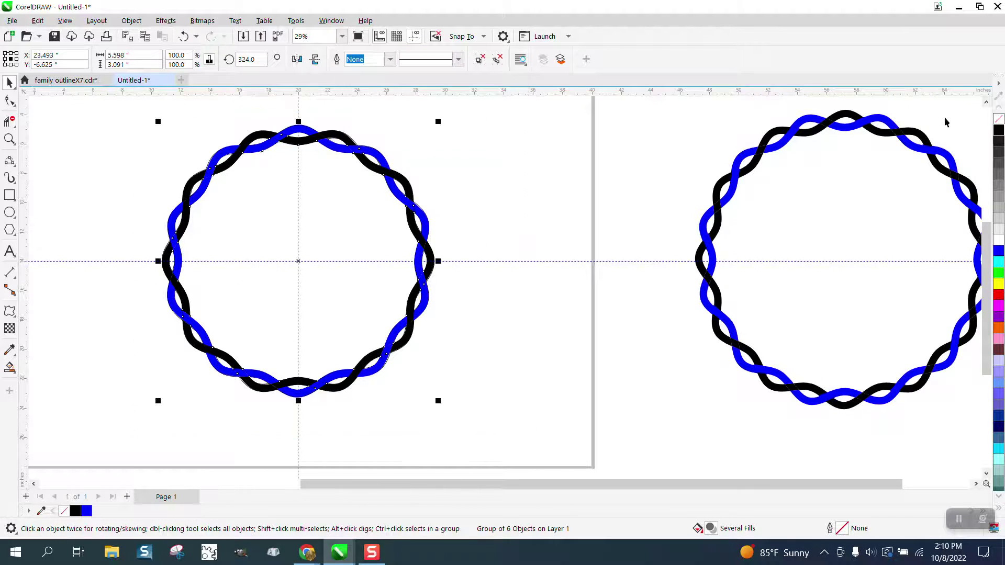
# Set the outline of all selected ring pieces to none.
pyautogui.rightClick(998, 123)
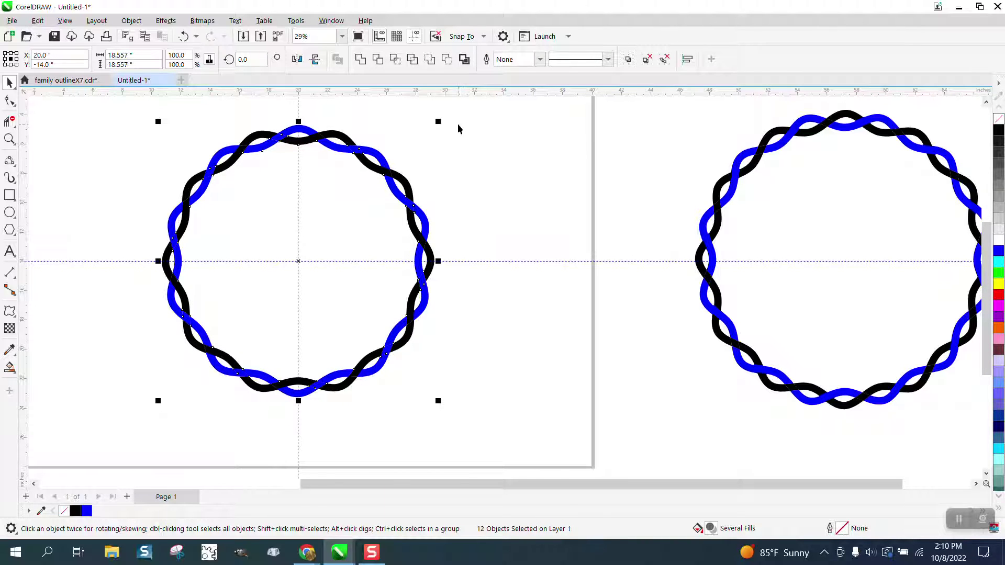
pyautogui.scroll(-2, 515, 141)
pyautogui.scroll(-1, 516, 141)
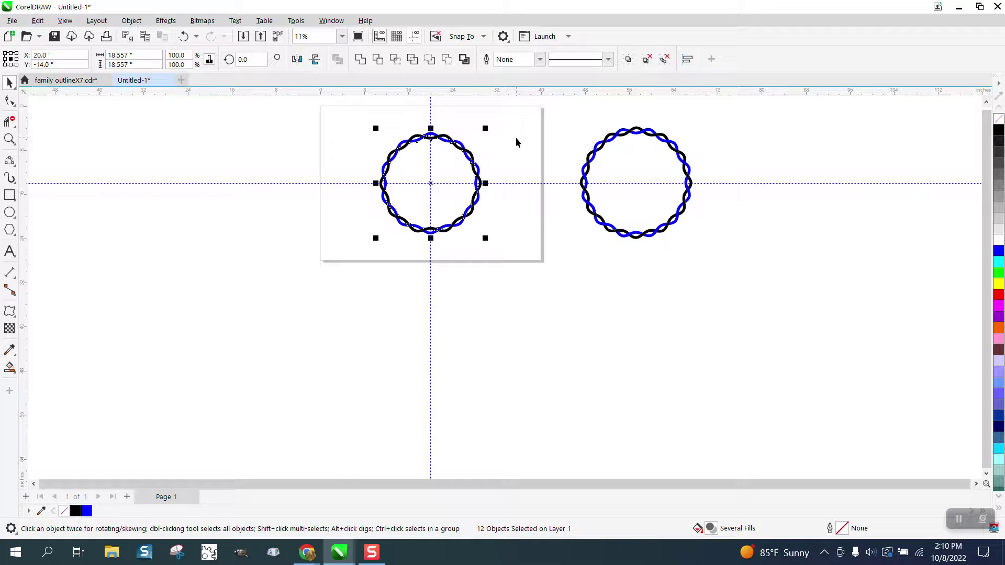
pyautogui.click(9, 138)
pyautogui.moveTo(371, 135); pyautogui.dragTo(568, 270)
# Test-move the upper-left piece, undo it, and reselect all pieces of the ring.
pyautogui.click(10, 82)
pyautogui.press('Escape')
pyautogui.click(337, 150)
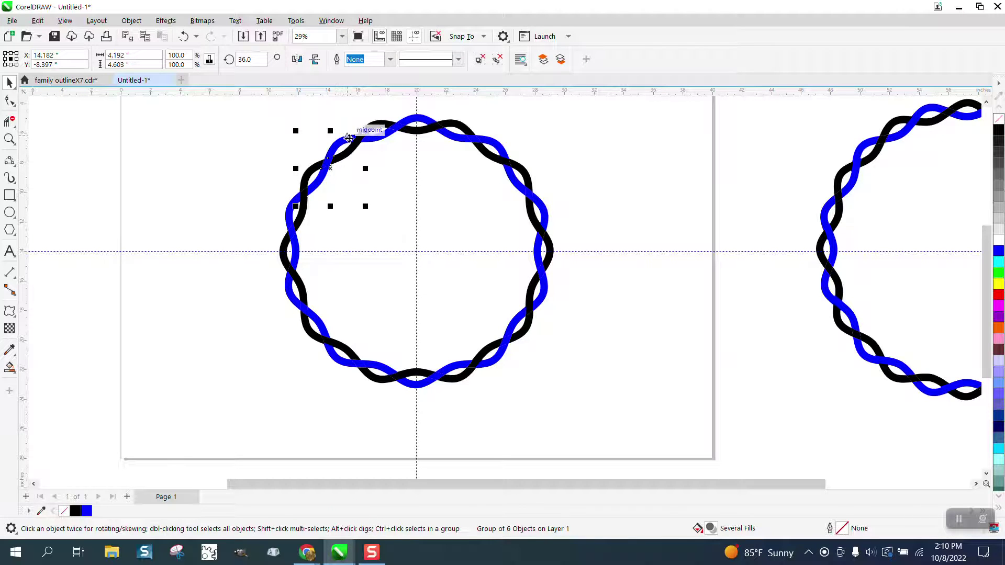
pyautogui.press('Left')
pyautogui.click(183, 36)
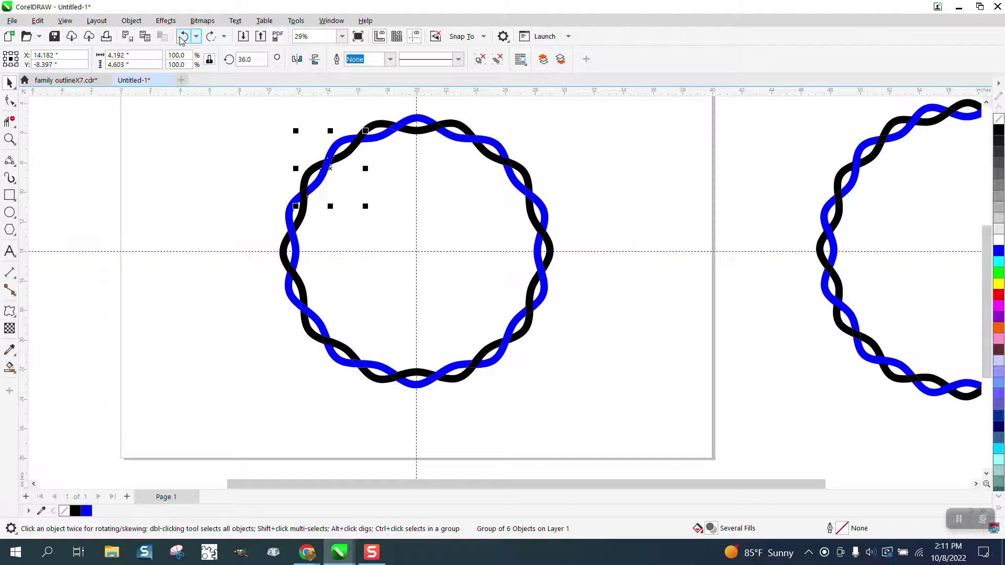
pyautogui.scroll(-1, 303, 142)
pyautogui.moveTo(277, 124); pyautogui.dragTo(518, 341)
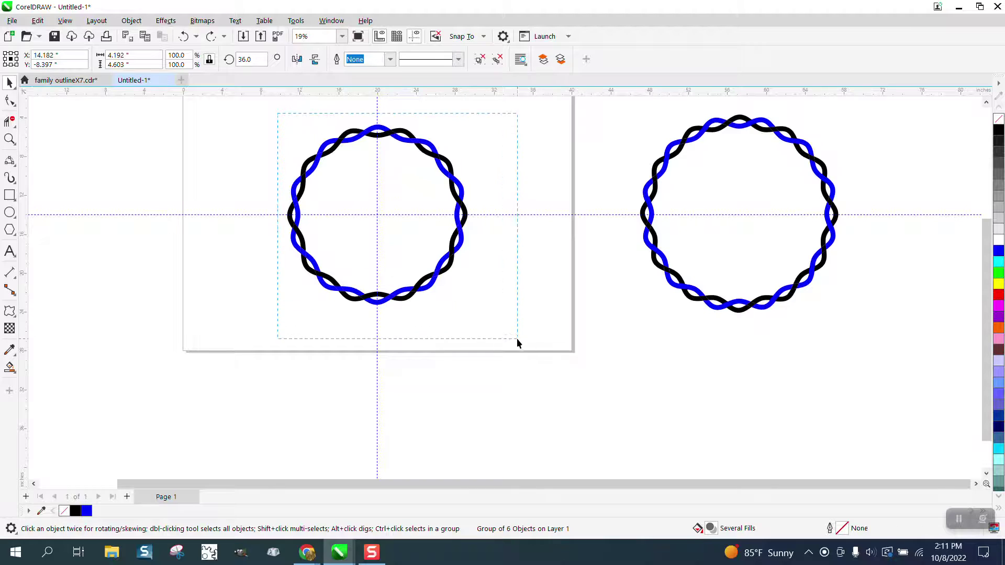
# Ungroup the selected ring pieces from the Object menu.
pyautogui.click(131, 20)
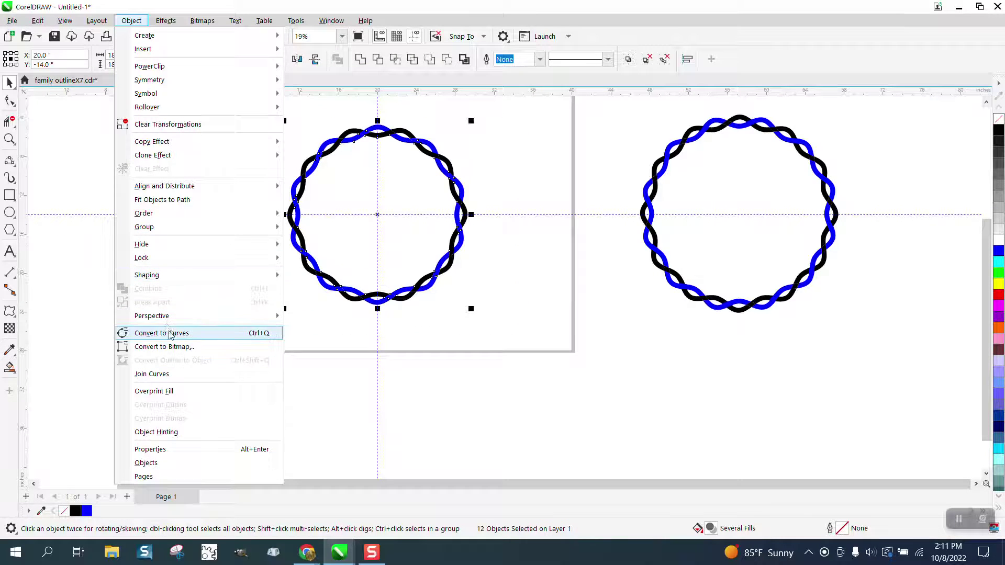
pyautogui.moveTo(162, 227)
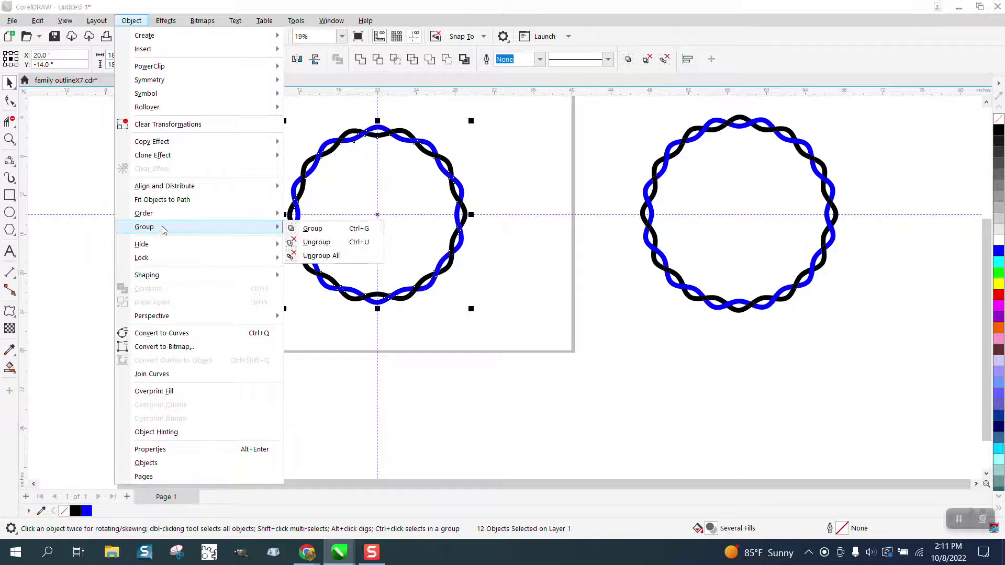
pyautogui.click(307, 243)
pyautogui.click(226, 235)
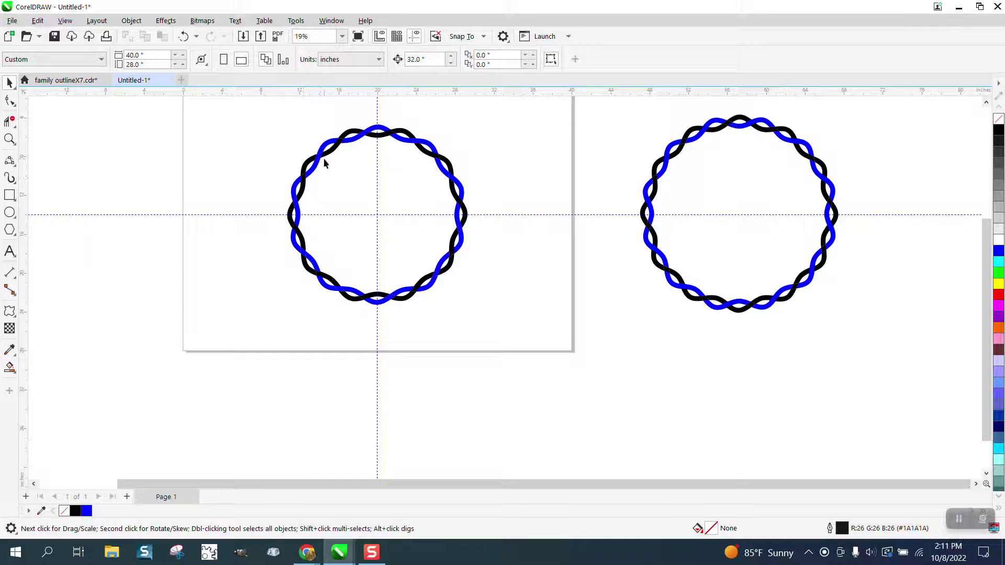
# Nudge two blue curves to confirm they move separately, then undo both moves.
pyautogui.click(320, 155)
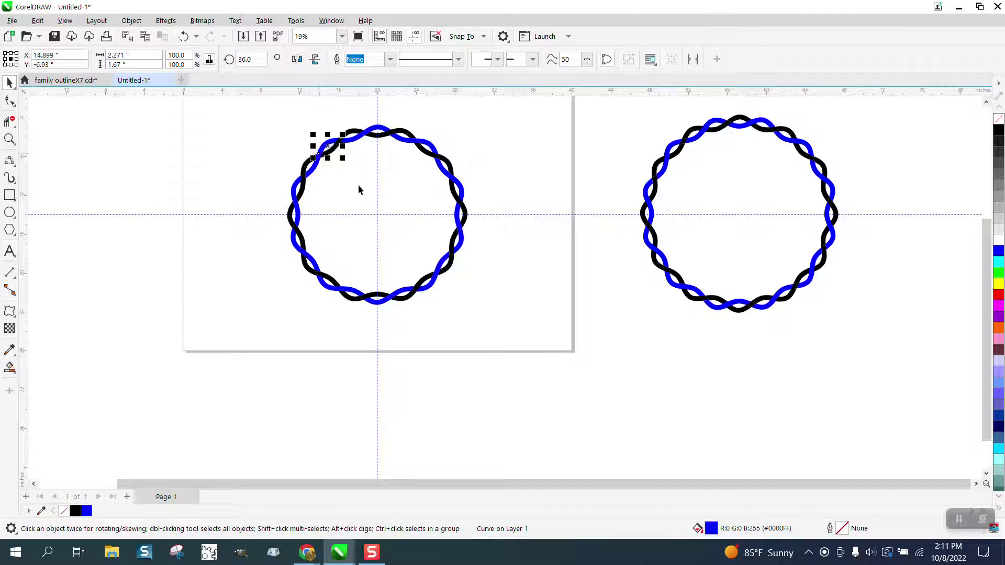
pyautogui.press('Left')
pyautogui.scroll(-1, 351, 186)
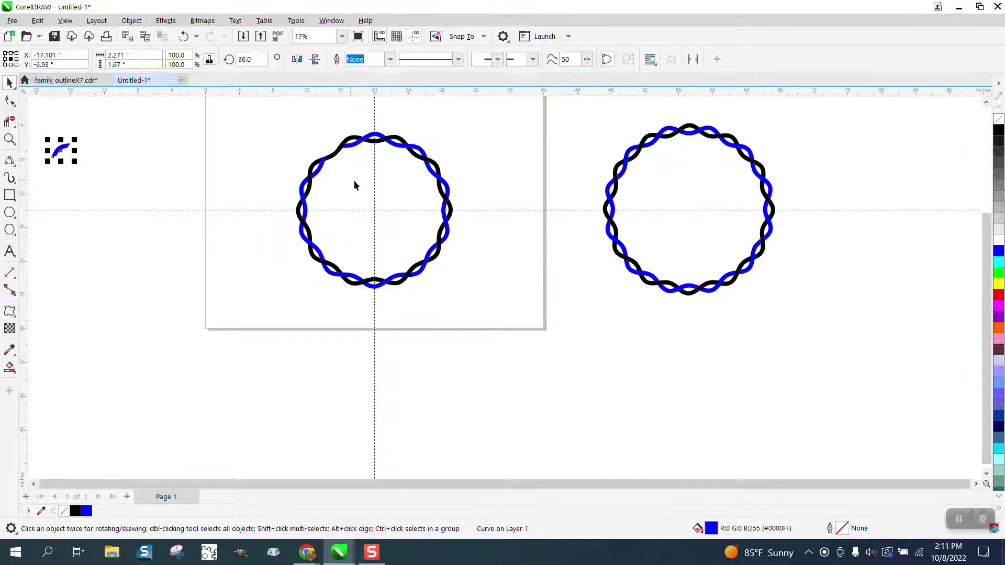
pyautogui.click(312, 177)
pyautogui.press('Left')
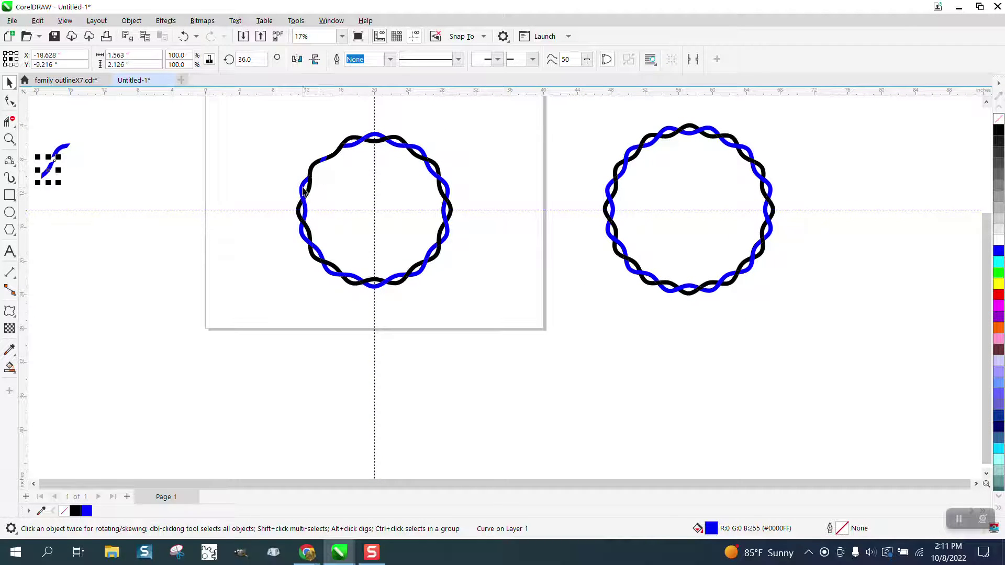
pyautogui.click(184, 37)
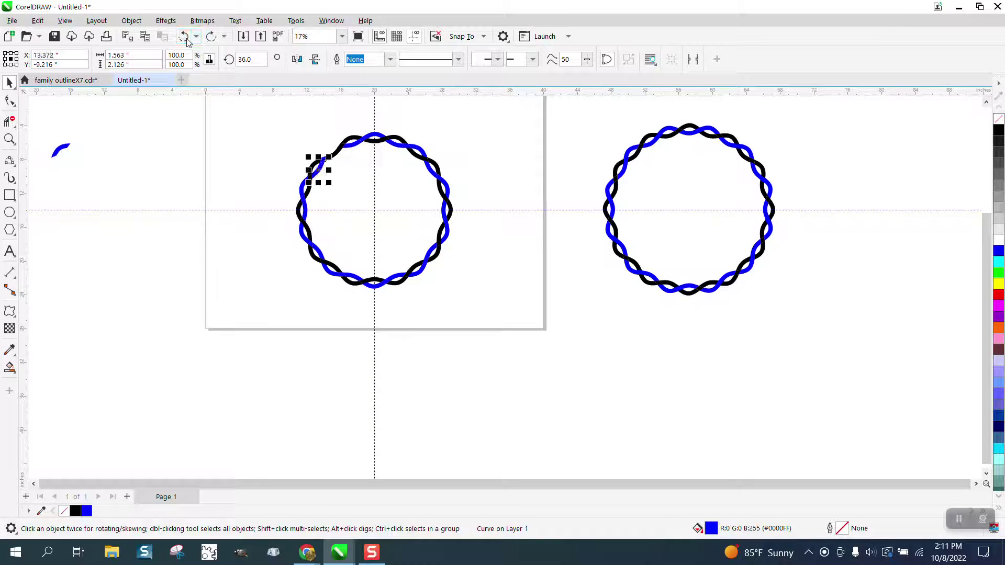
pyautogui.click(184, 37)
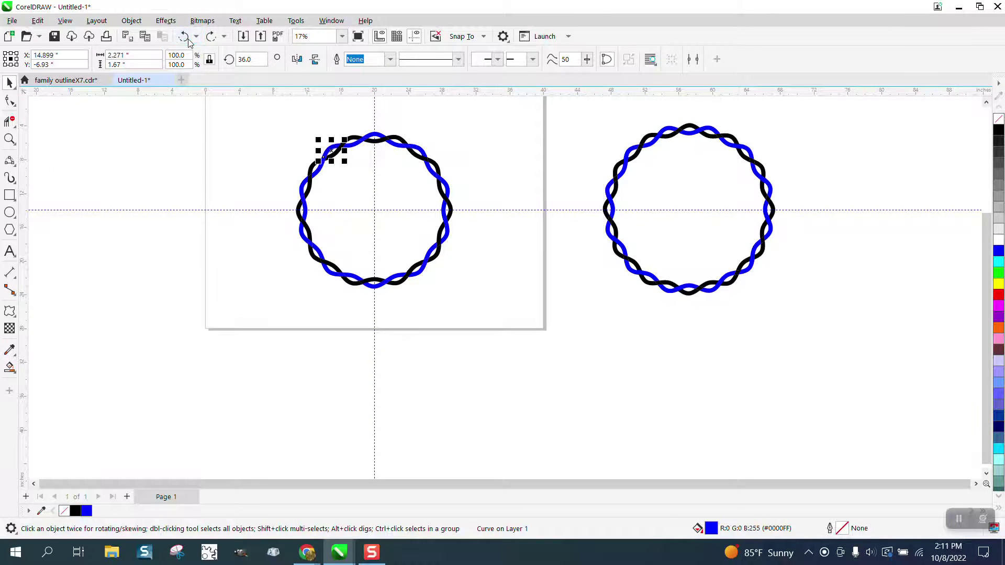
pyautogui.click(9, 137)
pyautogui.moveTo(309, 130); pyautogui.dragTo(515, 318)
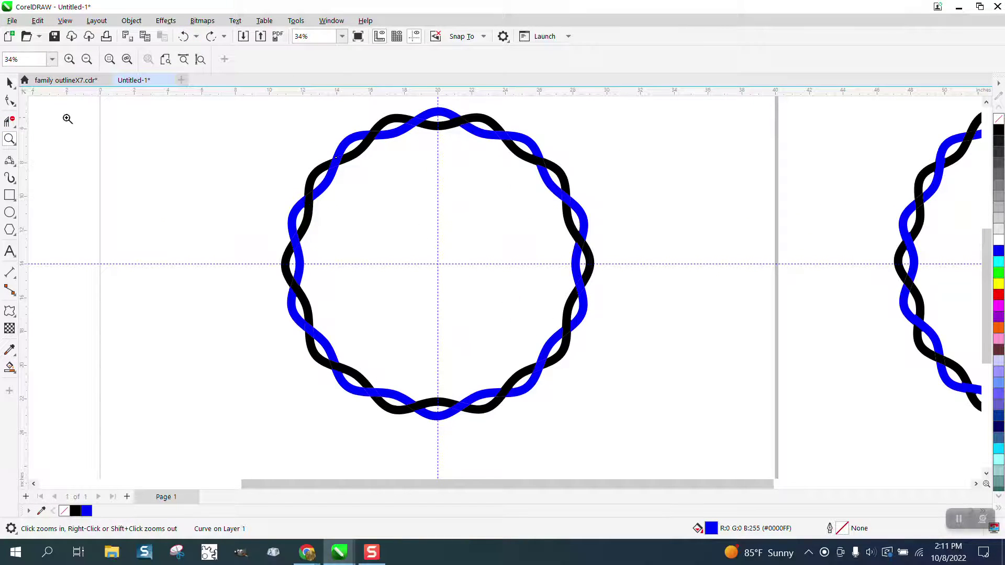